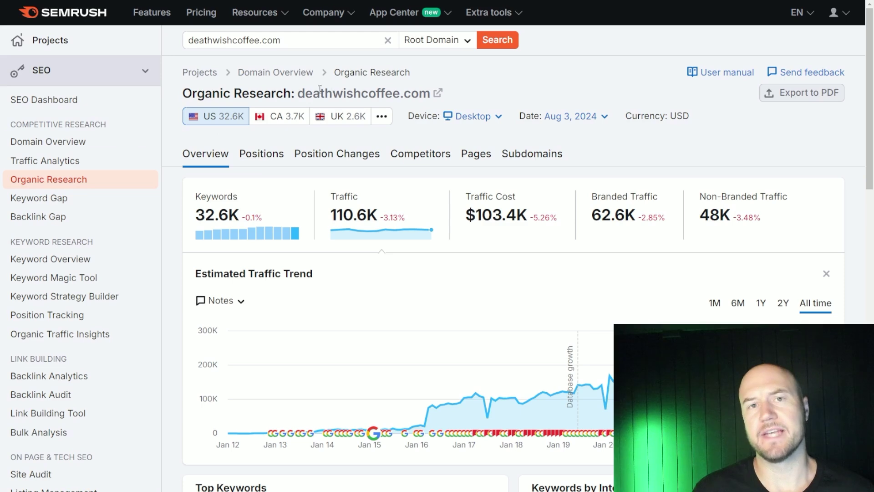
# Open the full list of deathwishcoffee.com's 32.6K ranking keywords.
pyautogui.moveTo(298, 93); pyautogui.dragTo(430, 99)
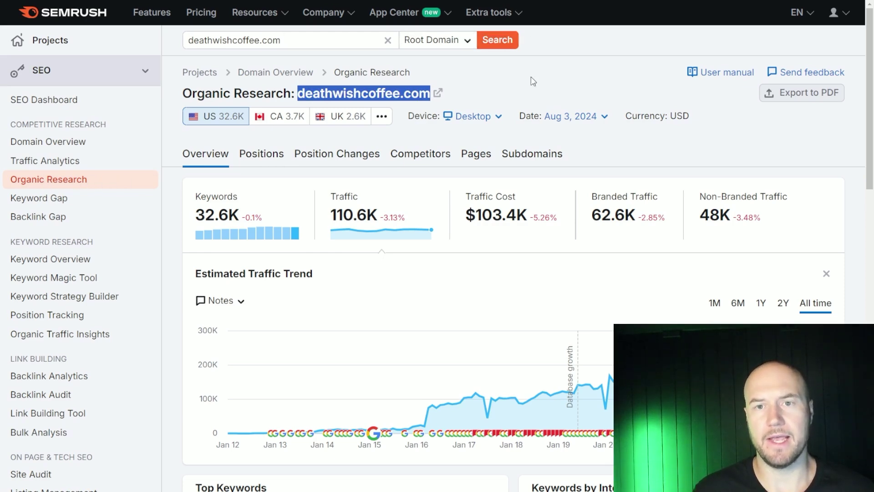
pyautogui.click(514, 81)
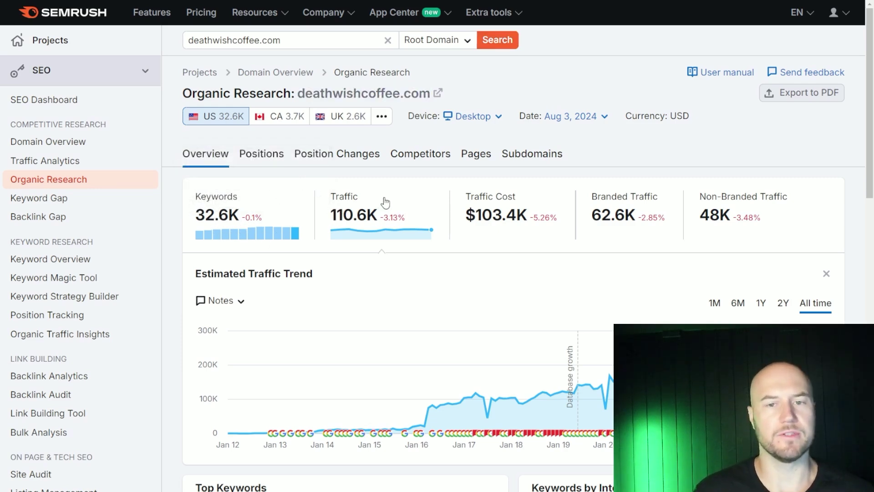
pyautogui.scroll(-3, 387, 200)
pyautogui.scroll(-5, 316, 153)
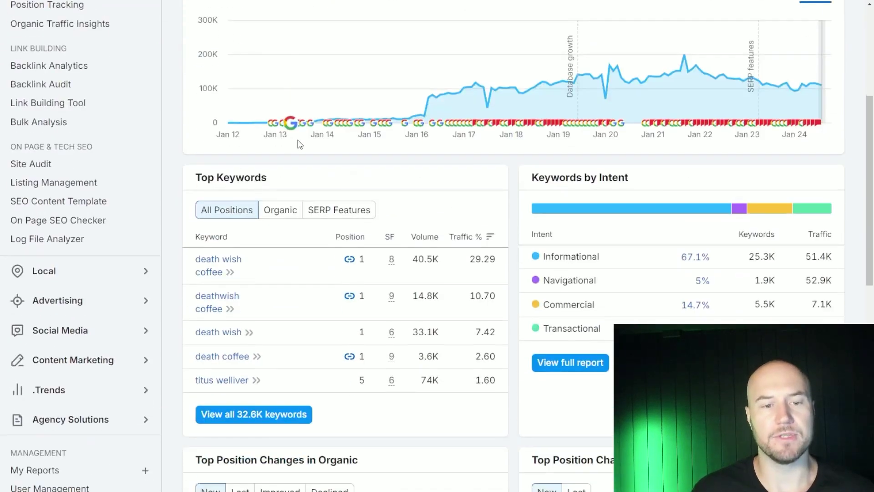
pyautogui.scroll(-4, 282, 182)
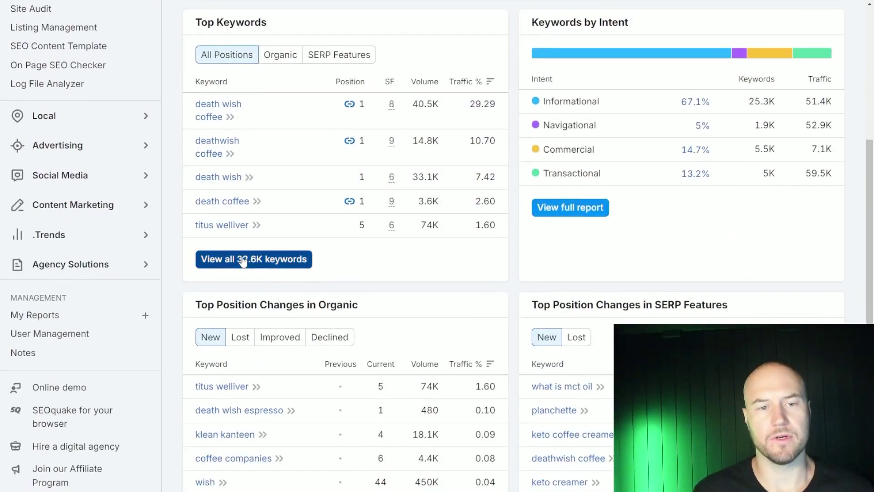
pyautogui.click(242, 260)
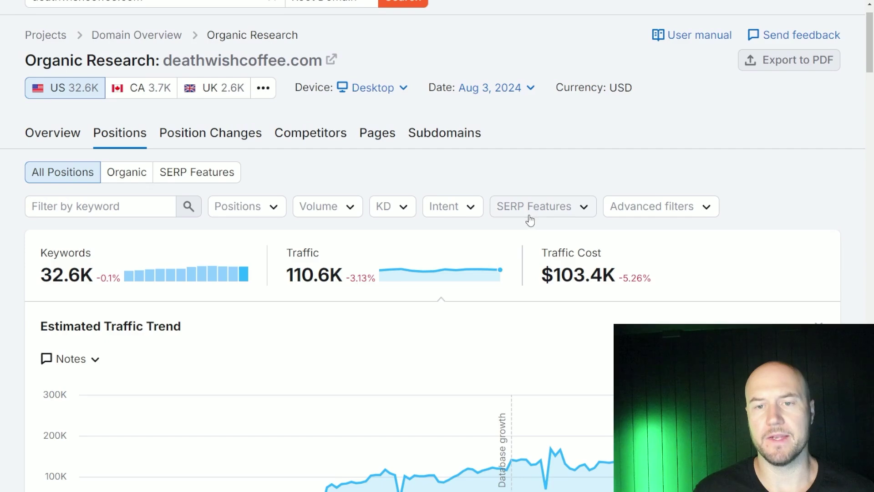
# Filter the keywords by SERP Features on SERP: Featured snippet, leaving 12.4K keywords.
pyautogui.click(608, 216)
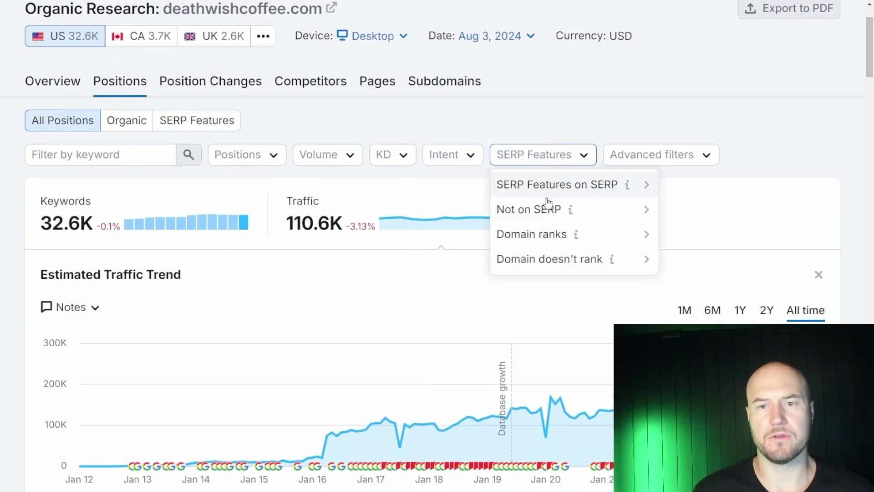
pyautogui.moveTo(551, 191)
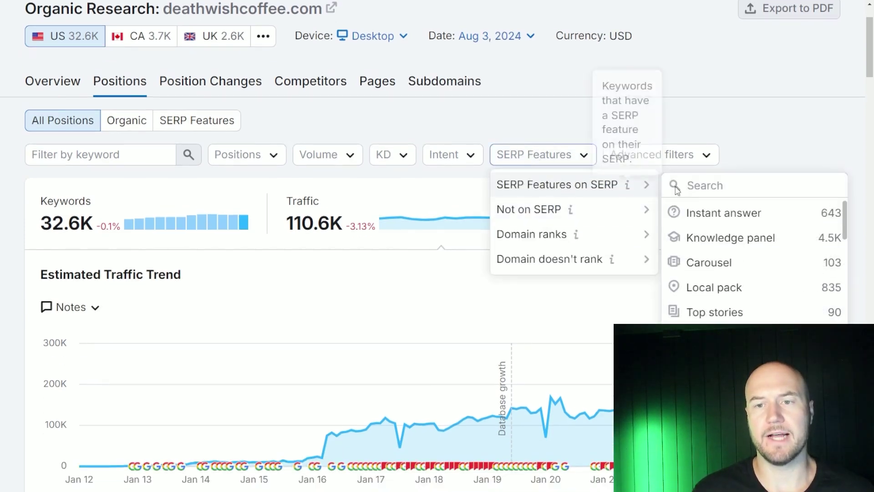
pyautogui.scroll(-2, 714, 238)
pyautogui.scroll(-3, 715, 239)
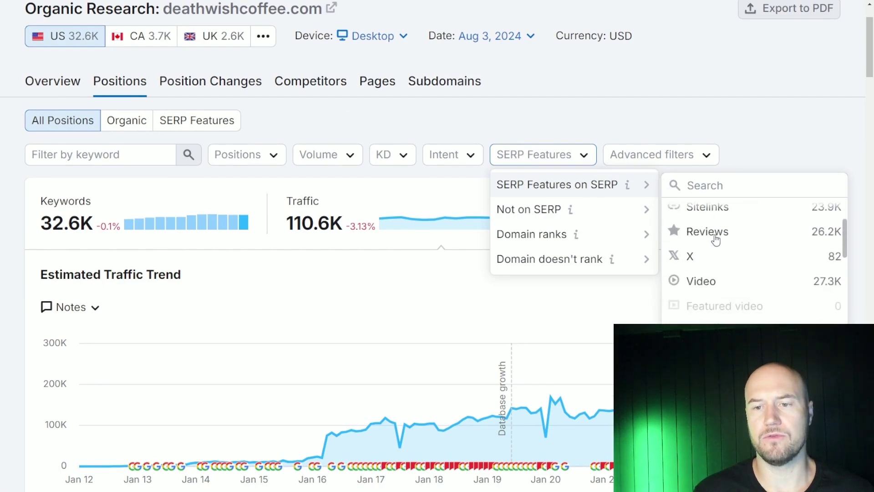
pyautogui.click(711, 280)
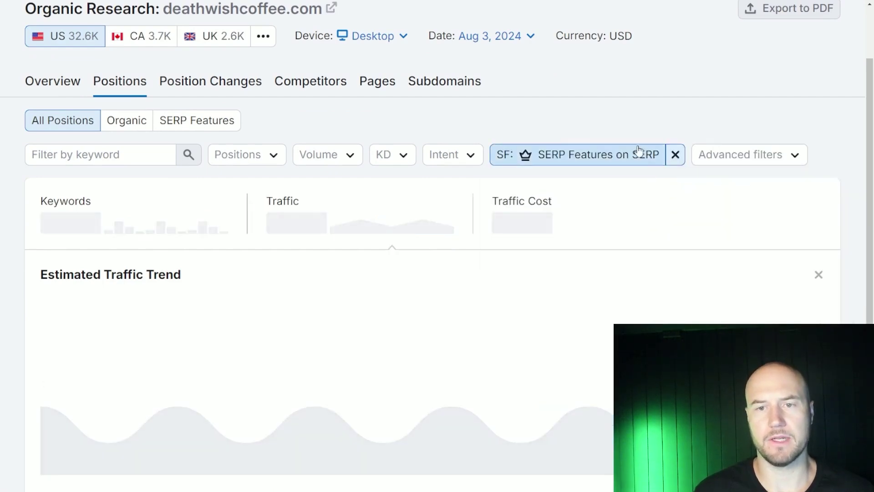
pyautogui.scroll(-1, 436, 277)
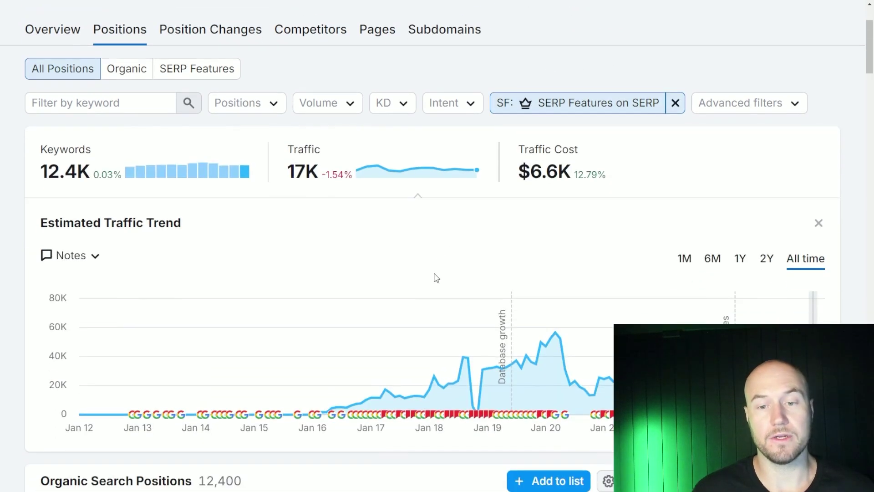
pyautogui.scroll(2, 318, 251)
pyautogui.scroll(-3, 220, 268)
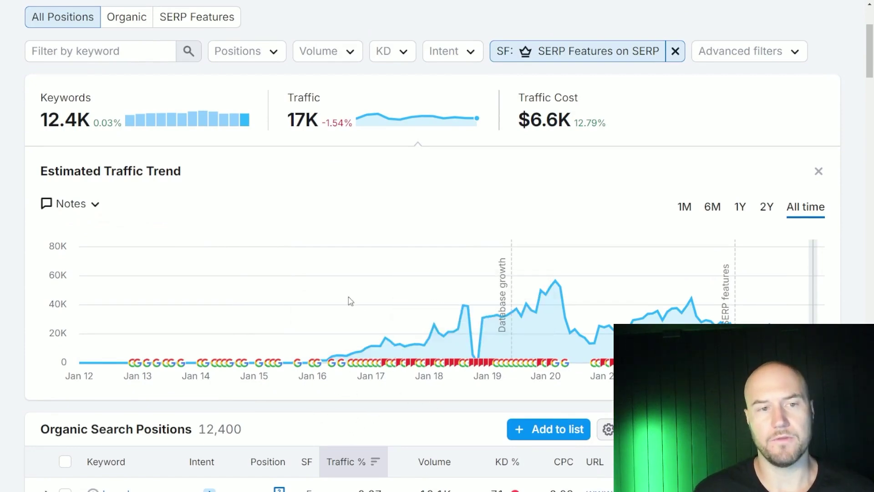
pyautogui.scroll(1, 320, 354)
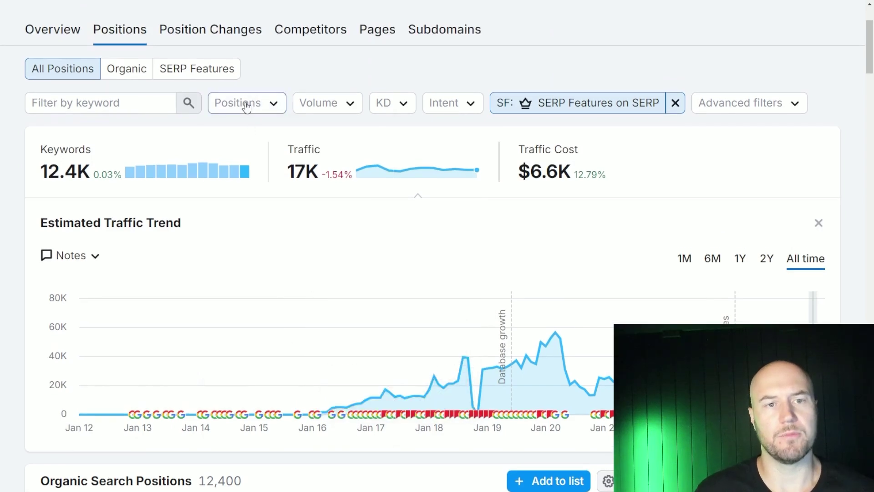
# Apply a custom position range from 2 to 5 to the keyword list.
pyautogui.click(246, 106)
pyautogui.click(250, 398)
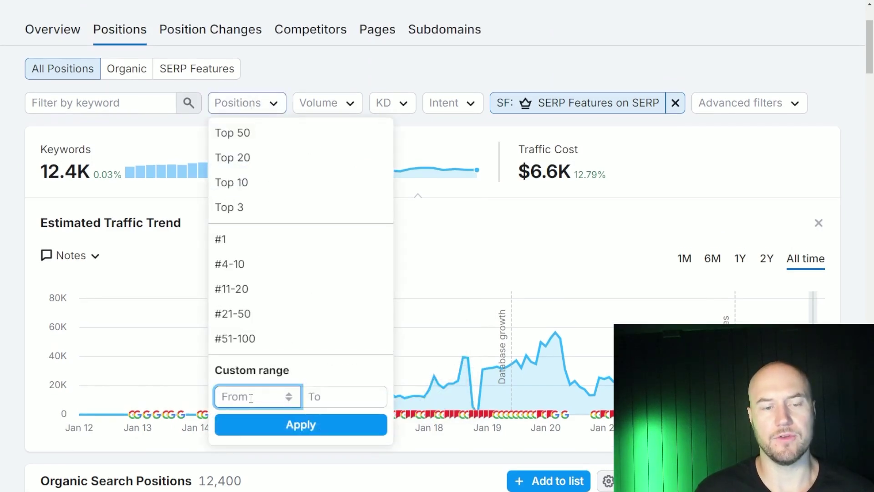
pyautogui.write('2')
pyautogui.click(334, 402)
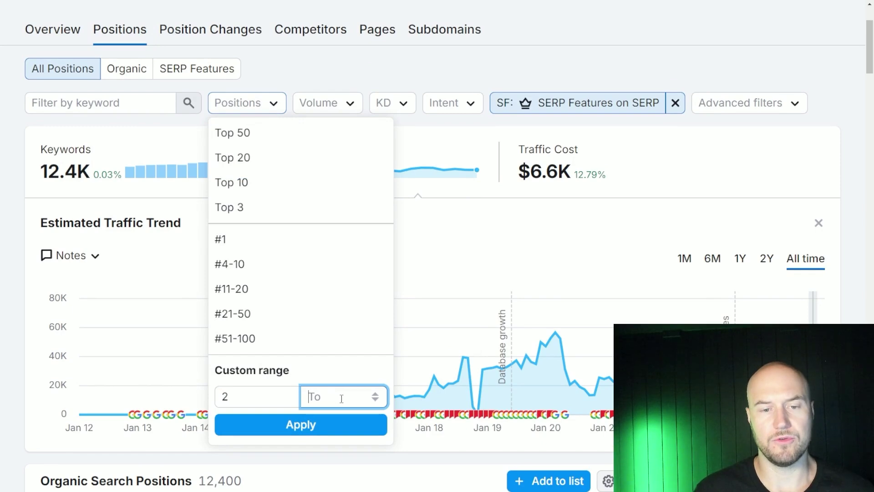
pyautogui.write('5')
pyautogui.click(328, 431)
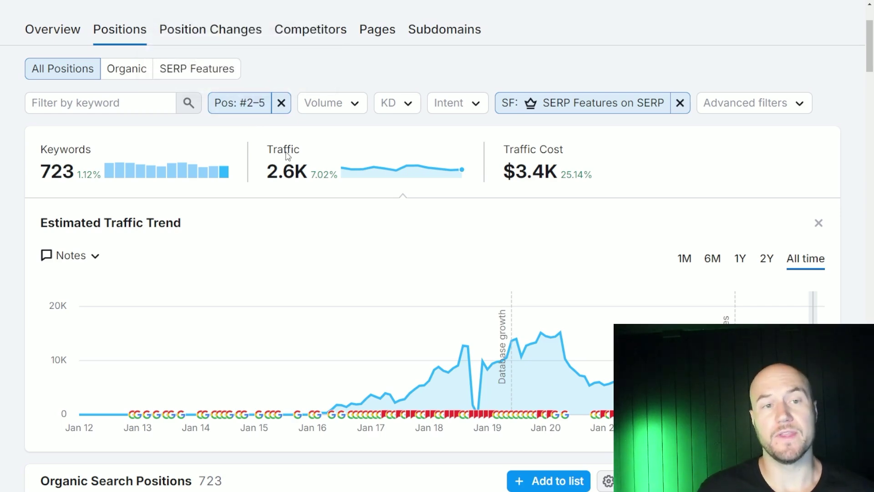
# Sort the 723 keywords by Volume, highest first, and scroll through the top entries.
pyautogui.scroll(-5, 271, 197)
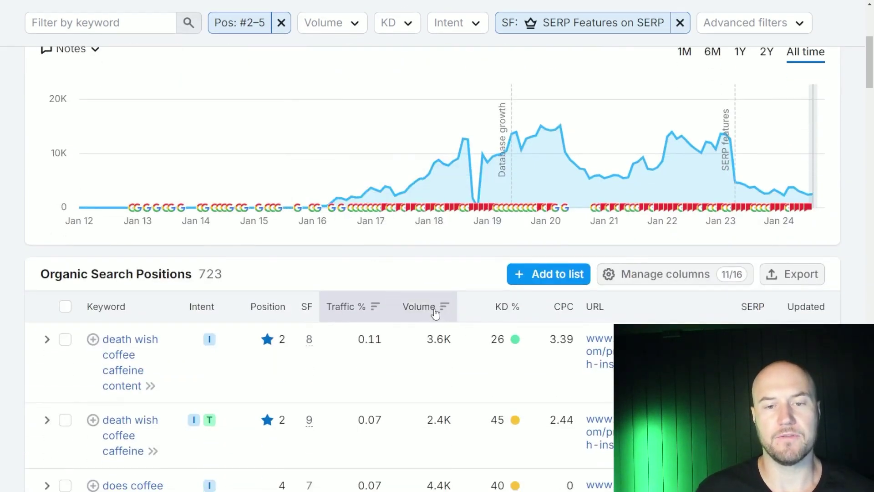
pyautogui.click(435, 312)
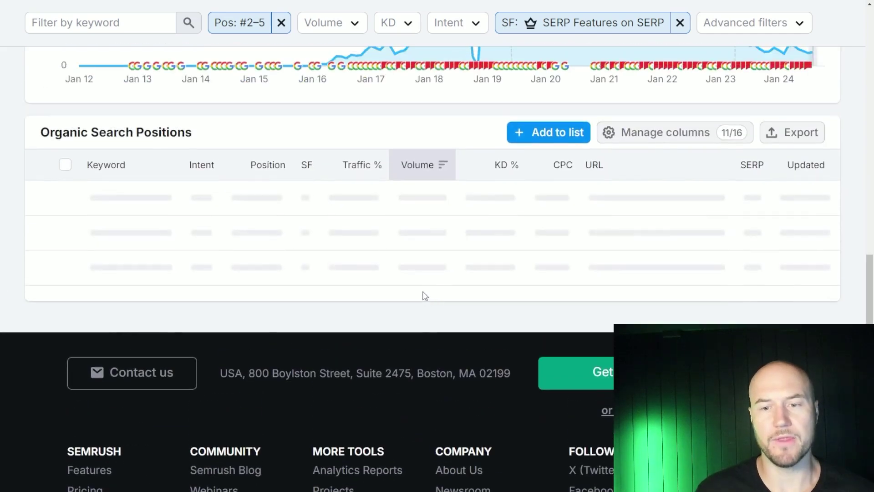
pyautogui.scroll(-2, 265, 195)
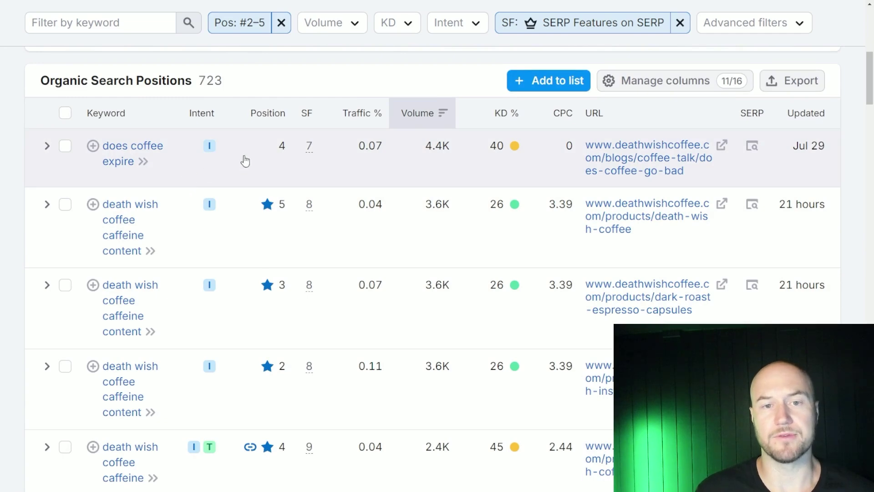
pyautogui.scroll(-4, 207, 160)
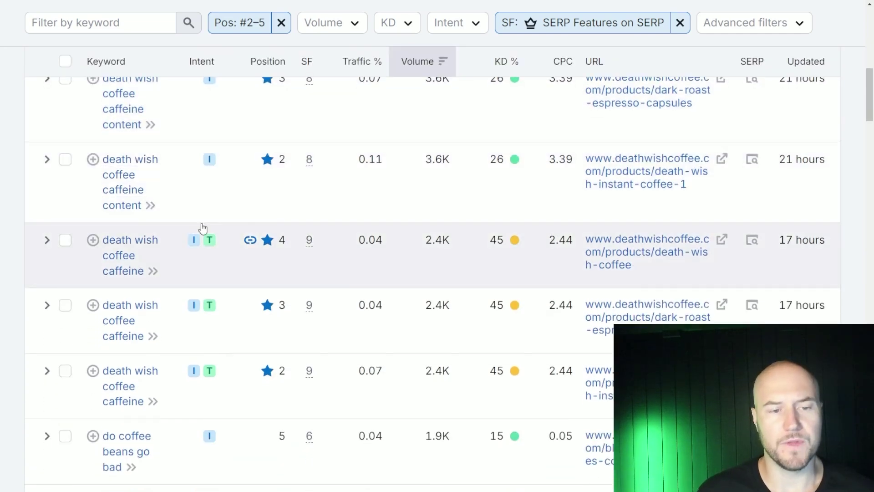
pyautogui.scroll(-8, 203, 227)
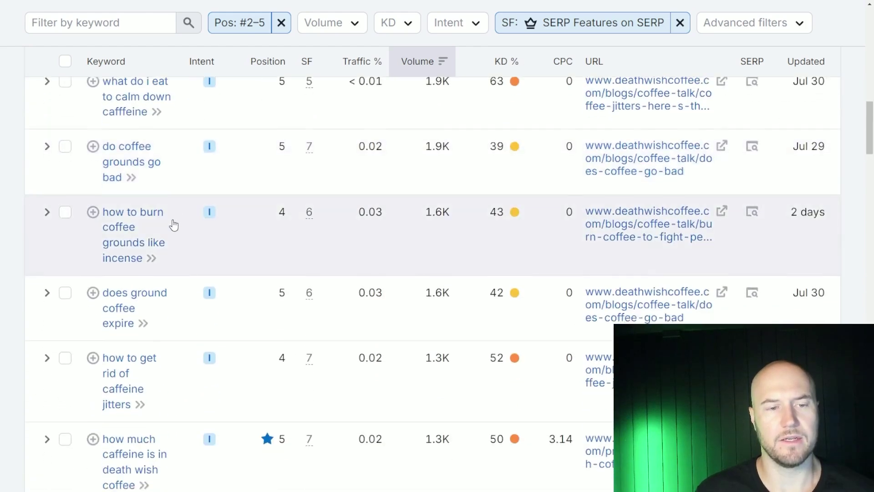
pyautogui.scroll(-10, 173, 225)
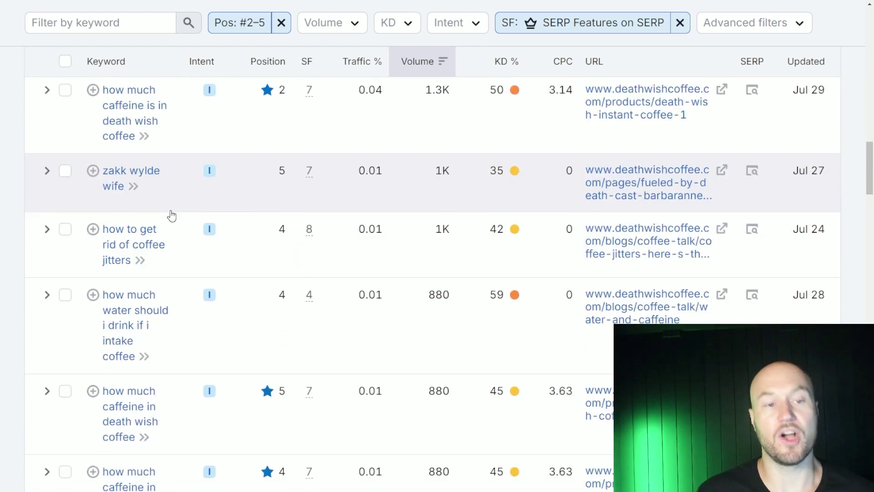
pyautogui.scroll(-2, 152, 229)
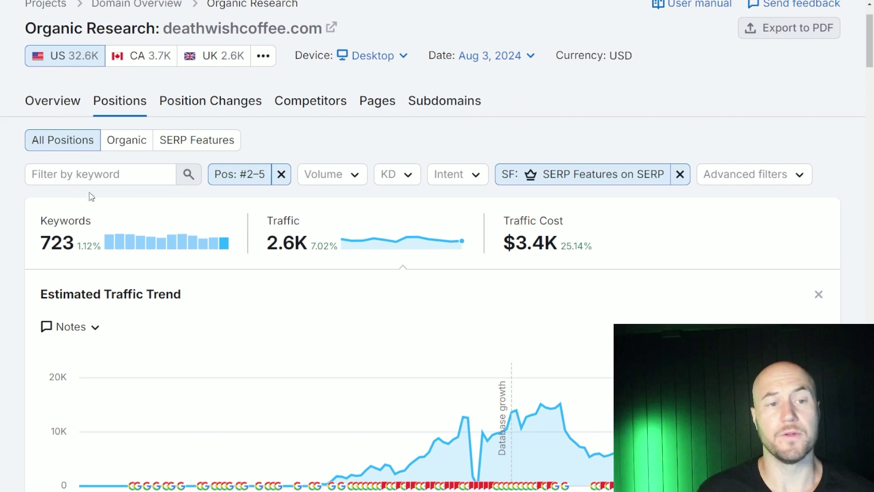
pyautogui.click(75, 175)
pyautogui.write('mosquito')
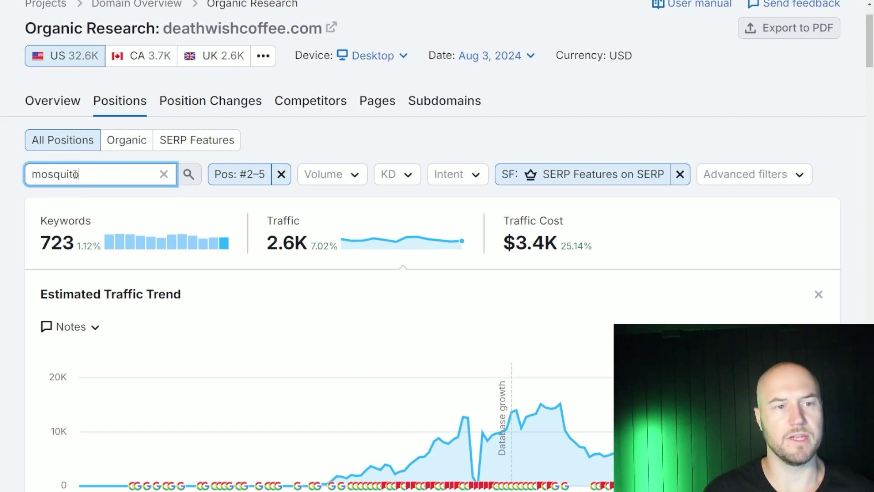
pyautogui.press('Return')
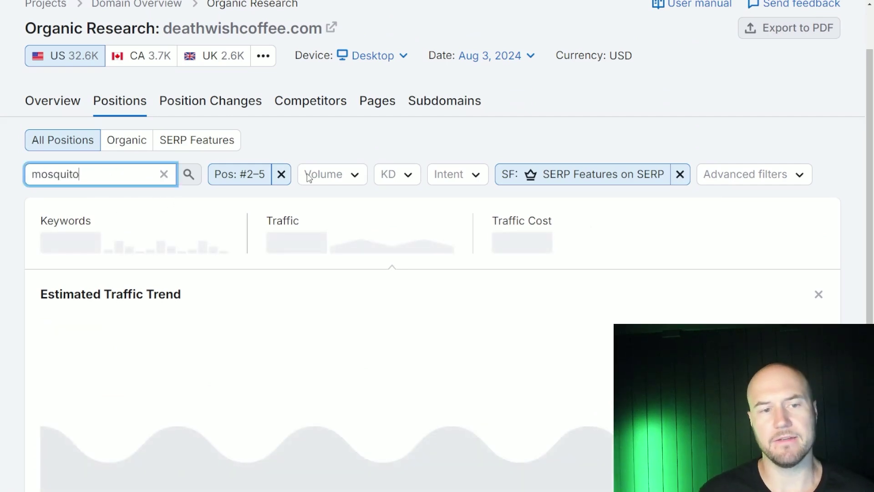
pyautogui.scroll(-1, 319, 164)
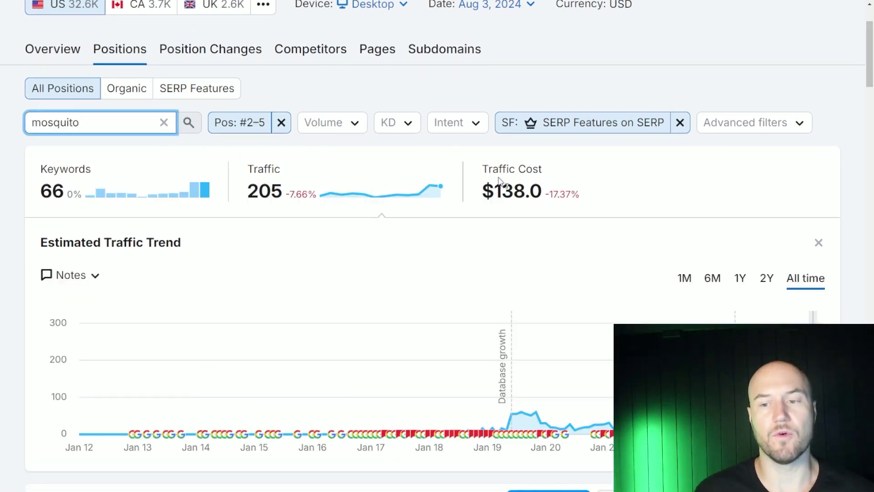
pyautogui.scroll(-8, 499, 180)
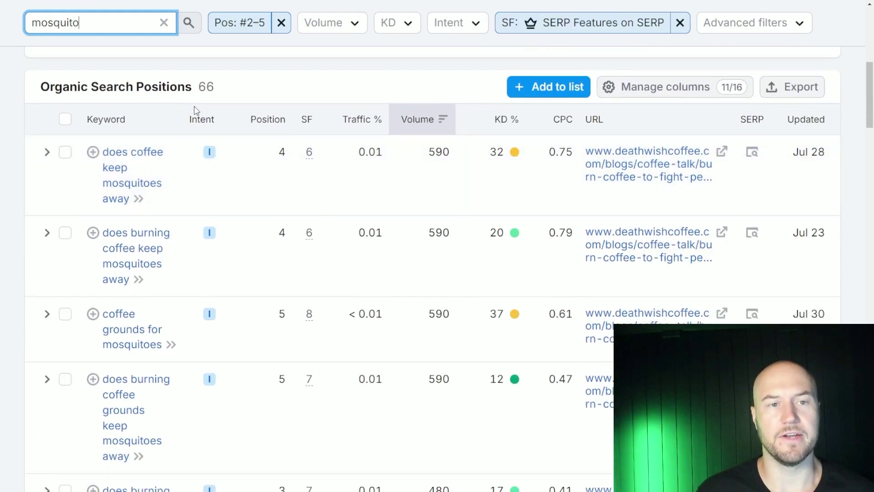
pyautogui.scroll(7, 253, 336)
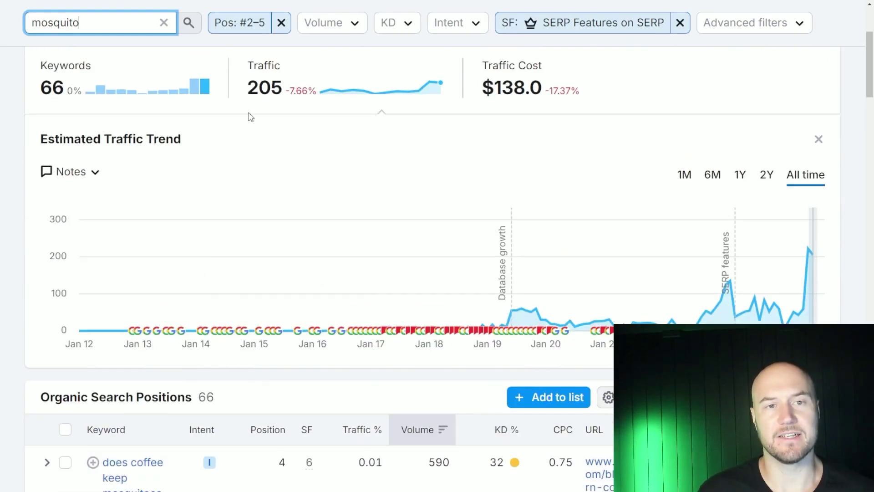
pyautogui.scroll(2, 267, 115)
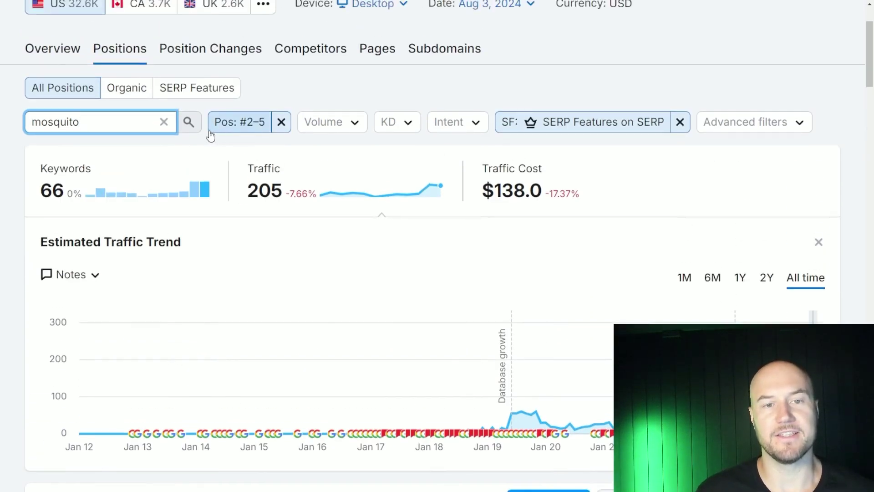
pyautogui.scroll(-8, 205, 182)
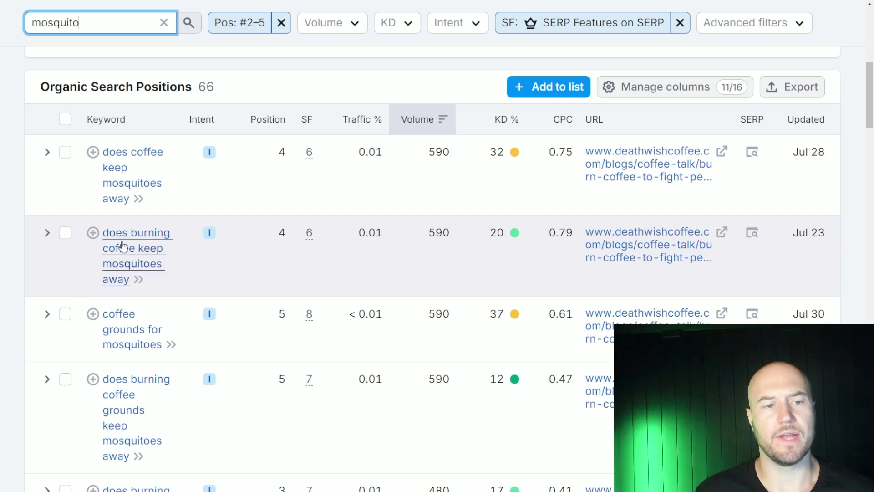
# Tick the checkbox for the 'does burning coffee keep mosquitoes away' keyword.
pyautogui.click(64, 233)
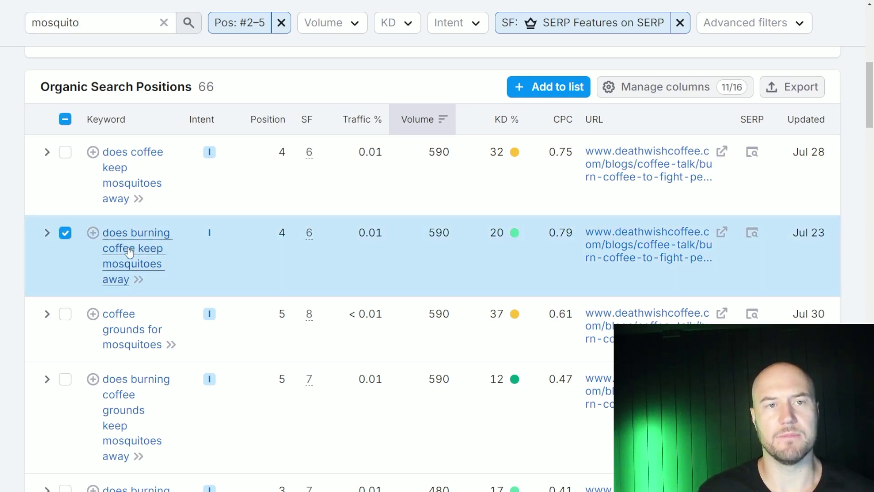
pyautogui.scroll(-1, 140, 257)
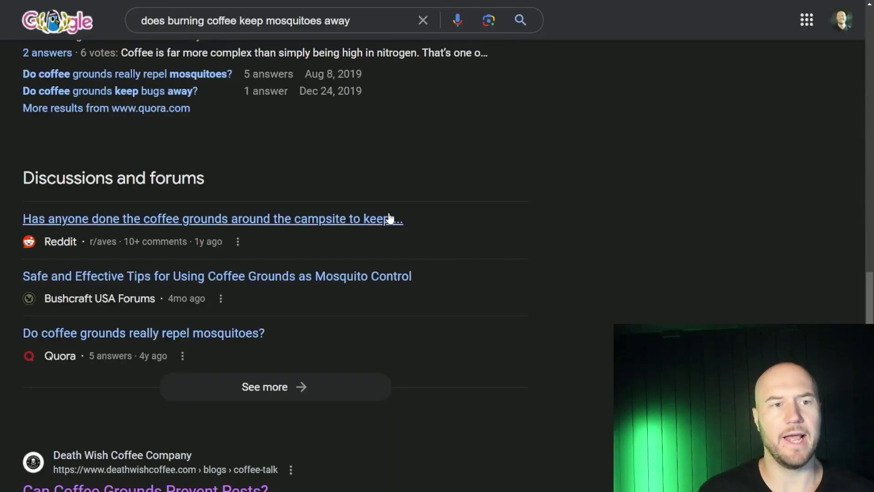
pyautogui.scroll(6, 396, 218)
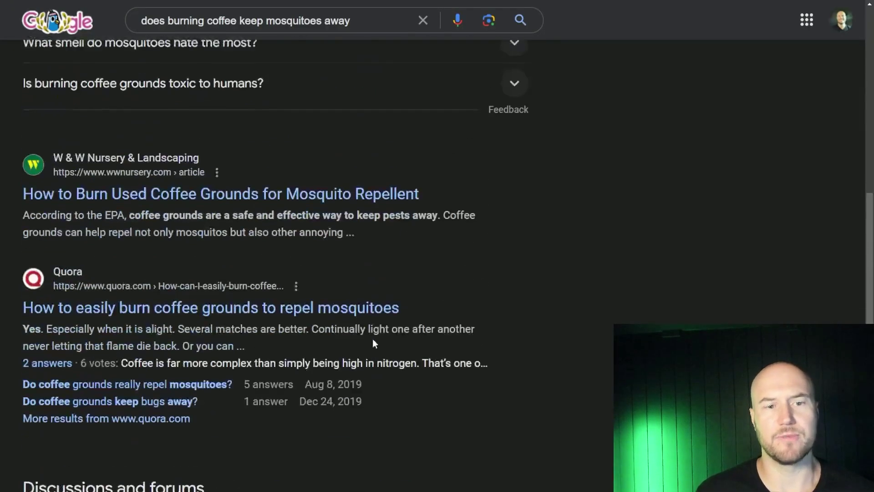
# Scroll the results and select Mr. Mister Mosquito Control's featured snippet answer paragraph.
pyautogui.scroll(12, 372, 338)
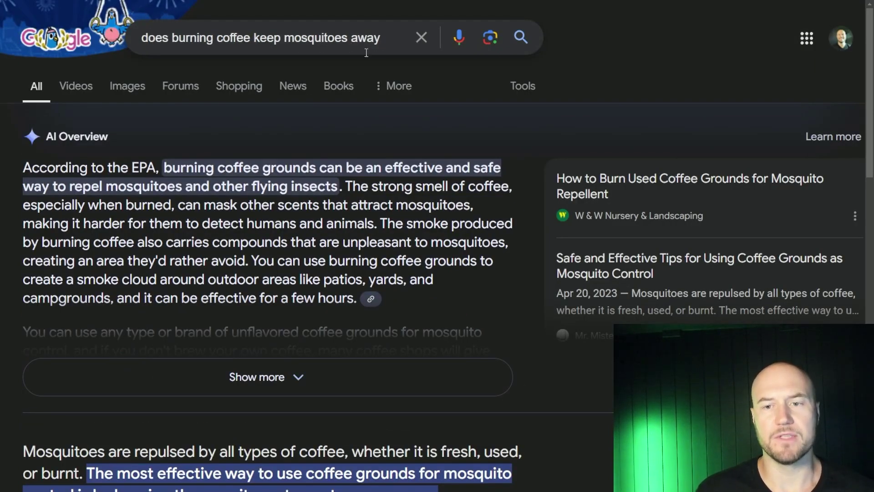
pyautogui.scroll(-1, 327, 249)
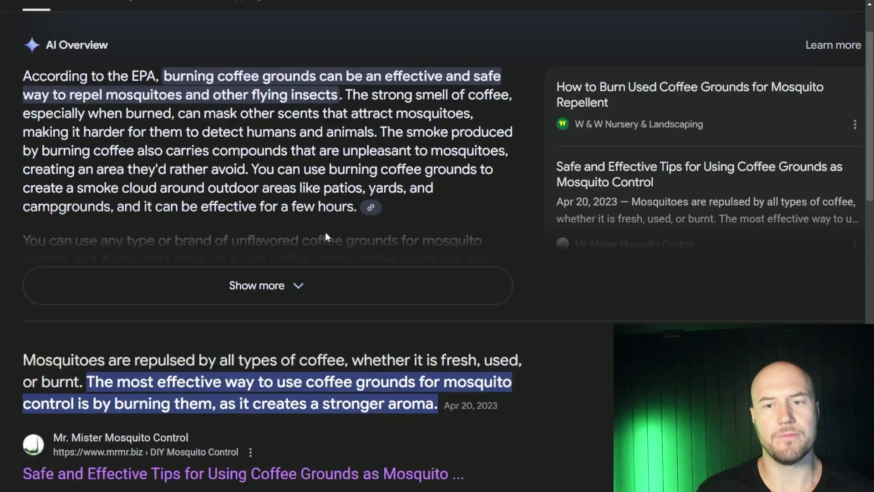
pyautogui.scroll(1, 328, 237)
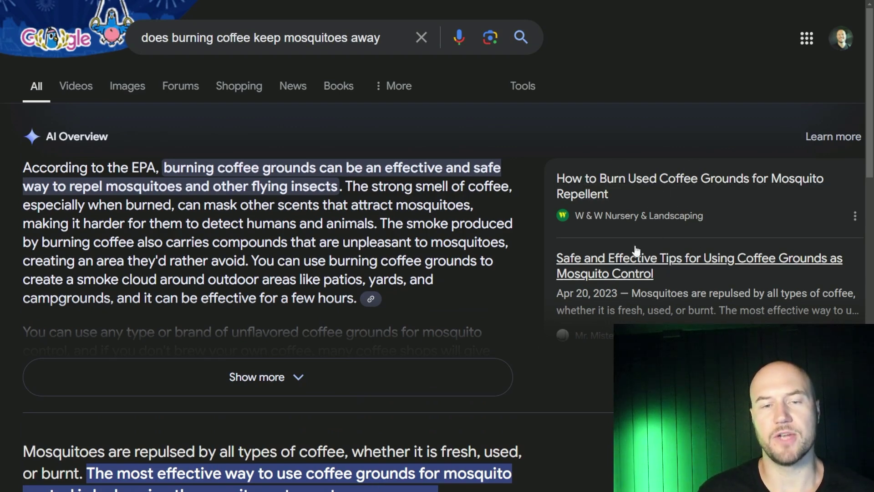
pyautogui.scroll(-2, 411, 237)
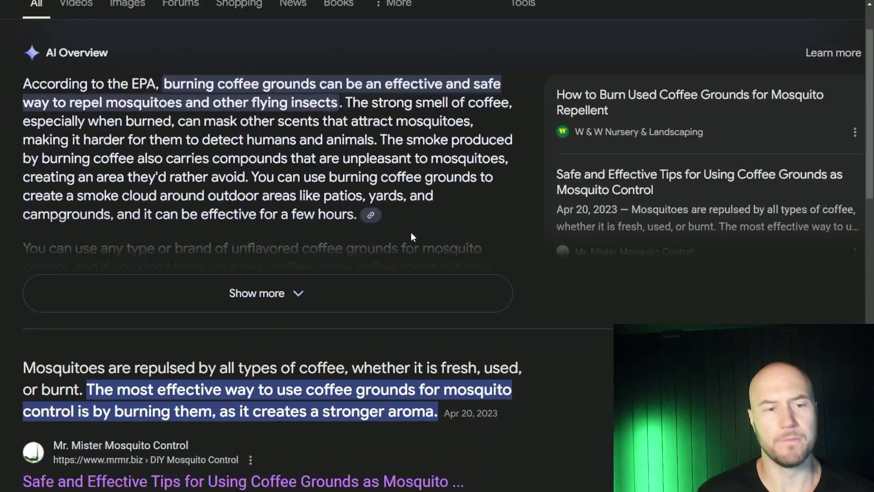
pyautogui.scroll(-3, 412, 237)
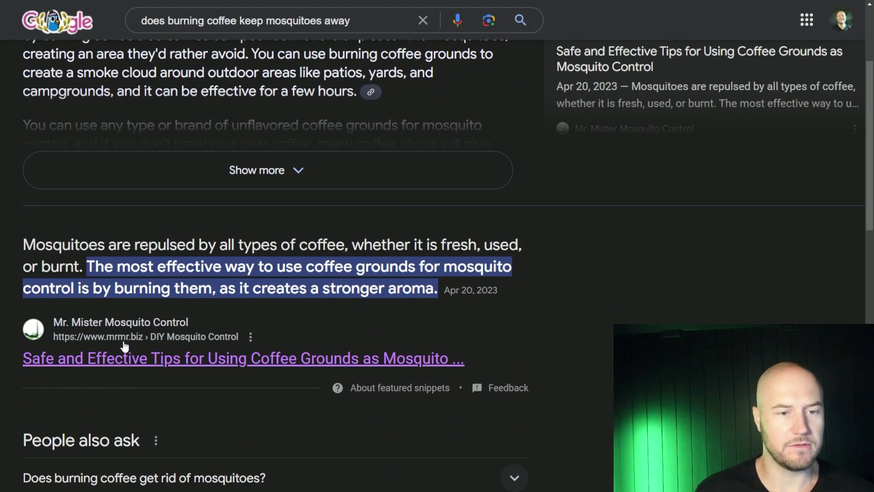
pyautogui.moveTo(16, 245); pyautogui.dragTo(540, 289)
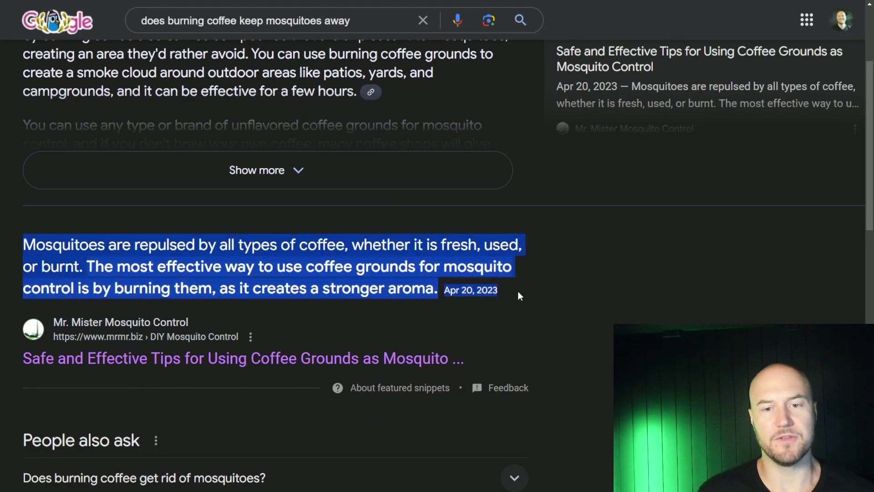
pyautogui.scroll(-10, 425, 250)
pyautogui.scroll(-9, 414, 310)
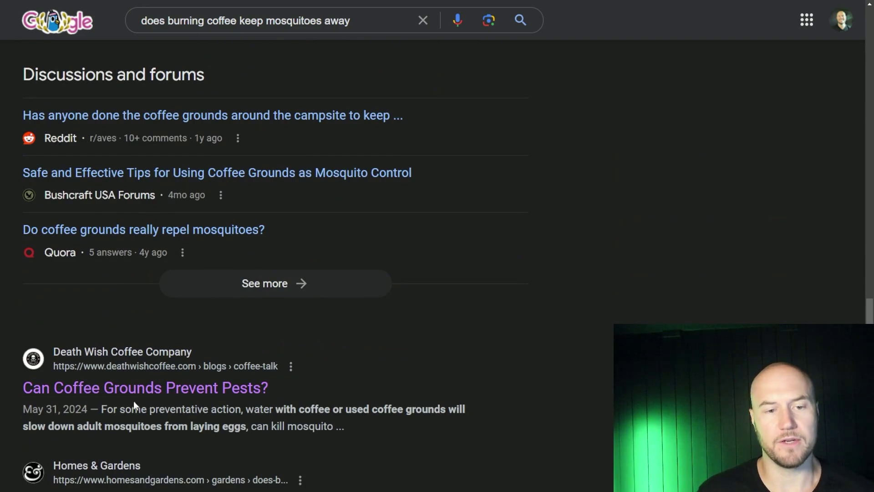
pyautogui.scroll(7, 228, 394)
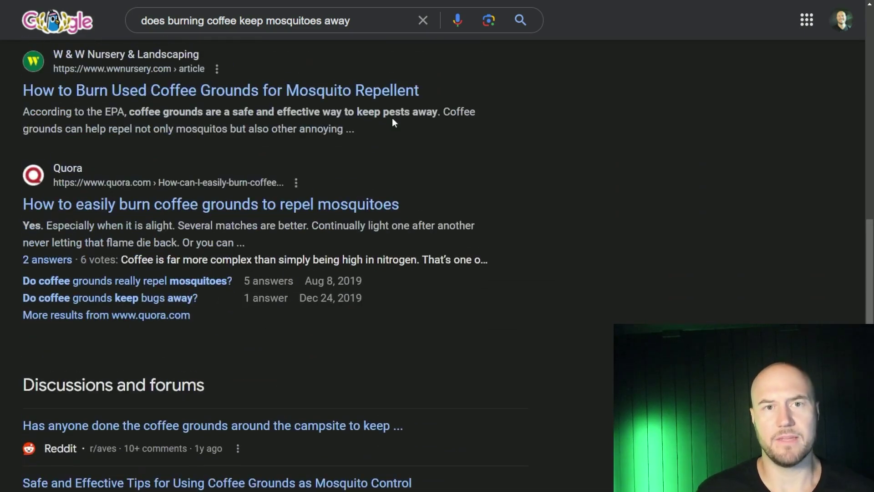
pyautogui.scroll(12, 314, 242)
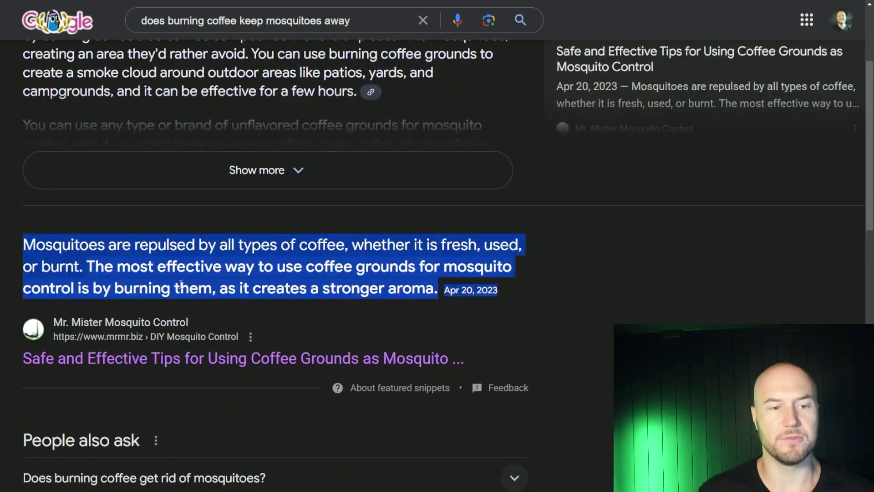
# Open the featured snippet's source article from Mr. Mister Mosquito Control.
pyautogui.click(291, 272)
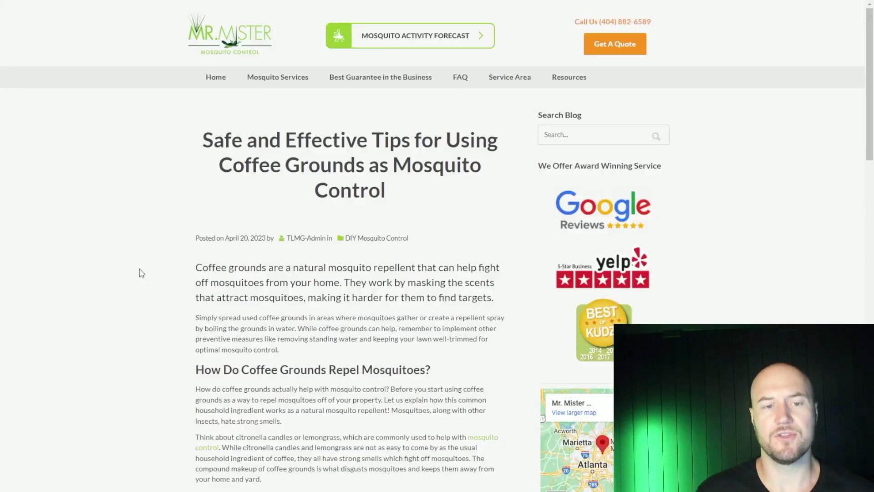
pyautogui.scroll(-3, 228, 262)
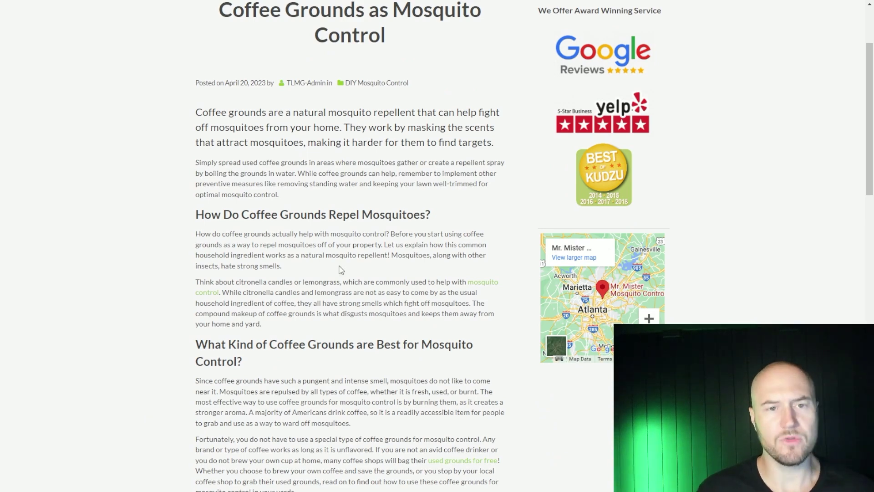
# Inspect the heading tags of the article's three subheadings, from 'How Do Coffee Grounds Repel Mosquitoes?' on.
pyautogui.hotkey('ctrl', 'shift', 'c')
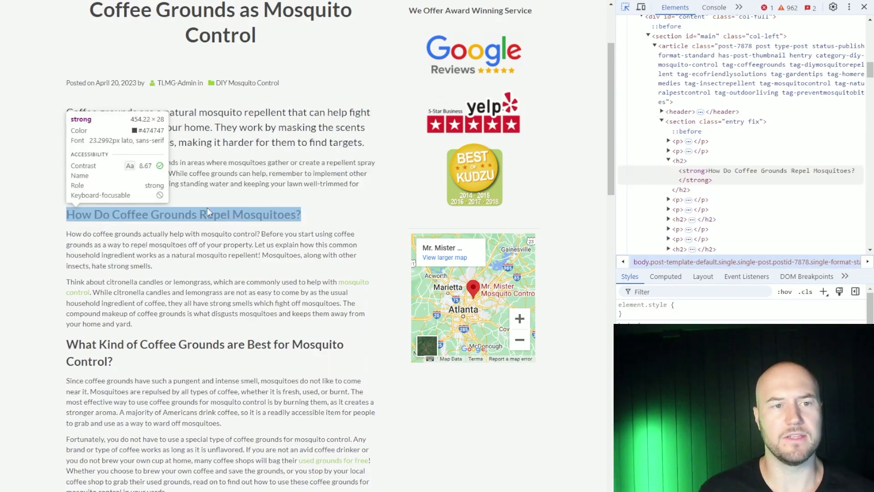
pyautogui.click(157, 217)
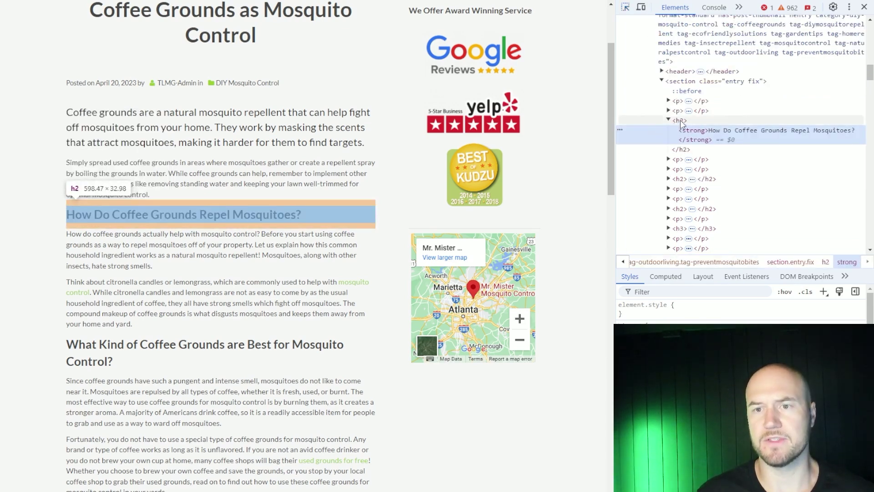
pyautogui.moveTo(67, 215); pyautogui.dragTo(249, 215)
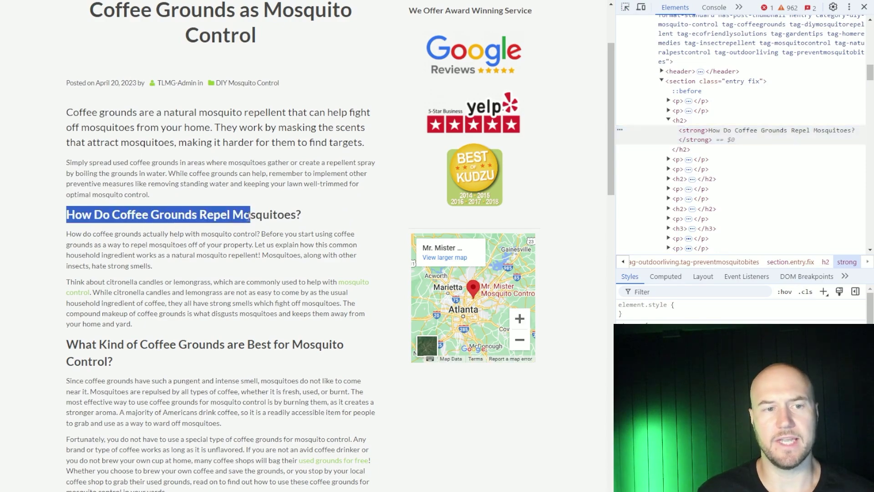
pyautogui.hotkey('ctrl', 'shift', 'c')
pyautogui.click(172, 341)
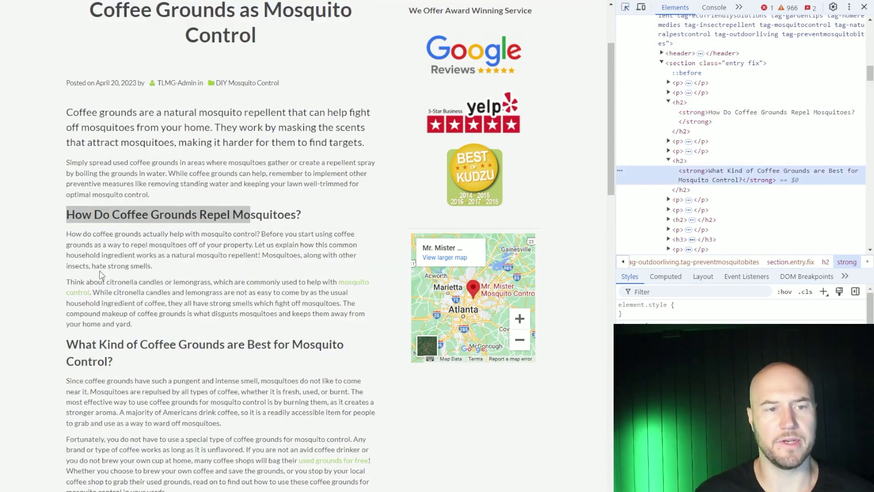
pyautogui.scroll(-5, 101, 275)
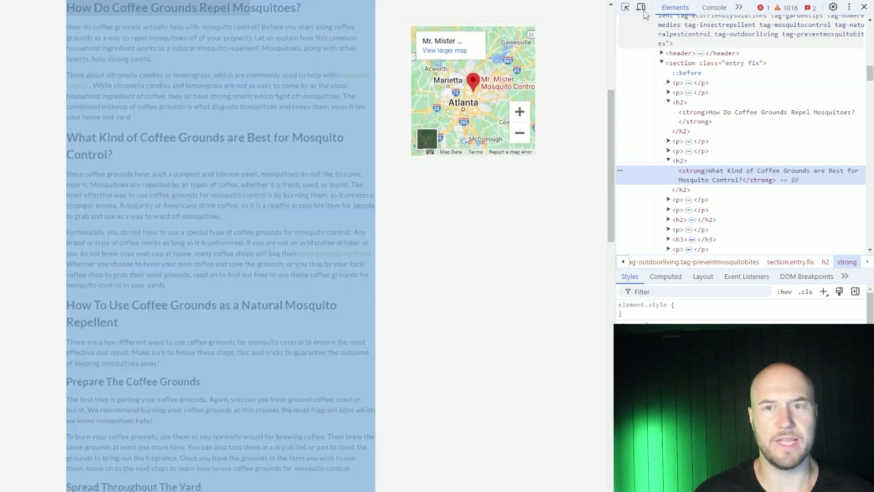
pyautogui.click(625, 6)
pyautogui.click(148, 382)
# Inspect the article title's h1 tag, then close DevTools.
pyautogui.scroll(7, 176, 289)
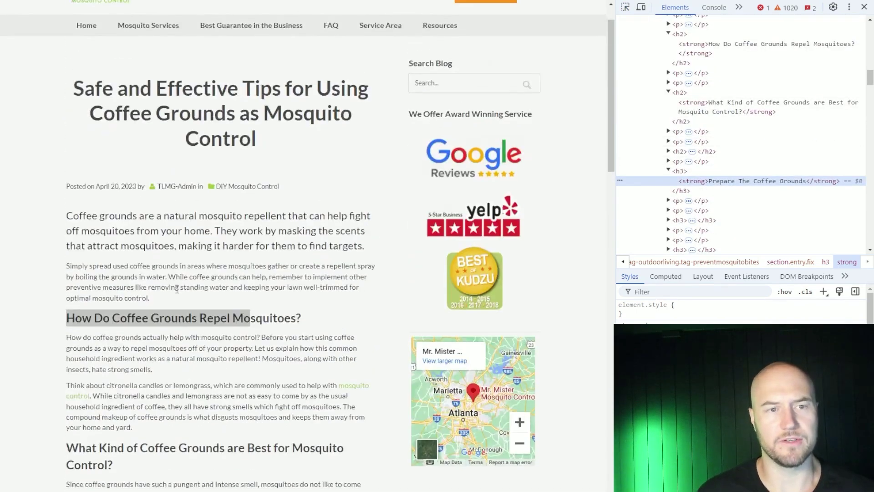
pyautogui.click(625, 7)
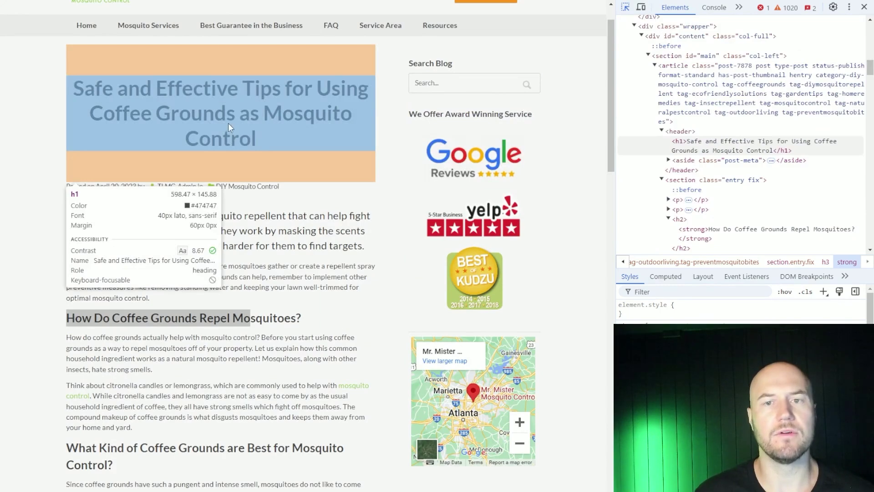
pyautogui.click(230, 127)
pyautogui.moveTo(78, 86); pyautogui.dragTo(328, 148)
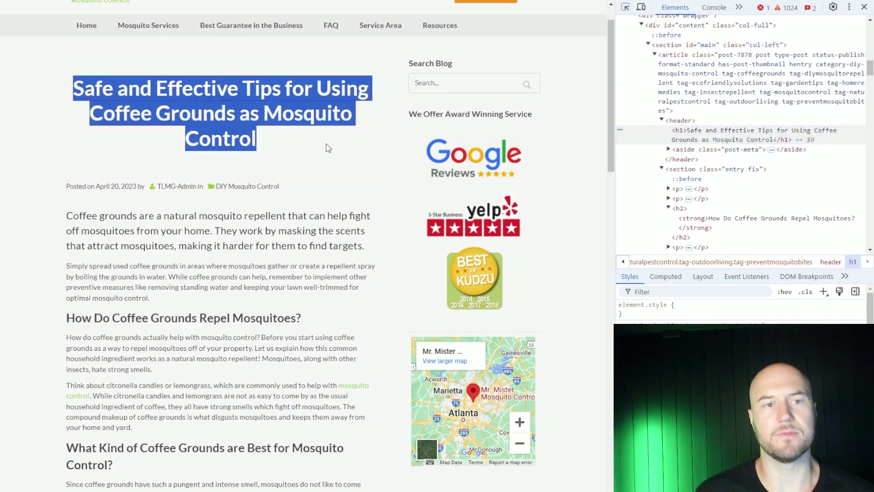
pyautogui.click(284, 140)
pyautogui.click(864, 7)
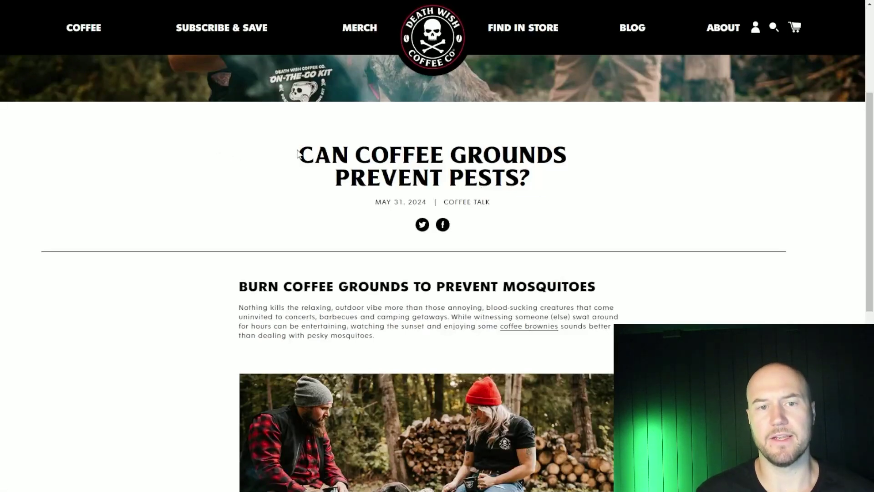
pyautogui.moveTo(297, 153); pyautogui.dragTo(598, 184)
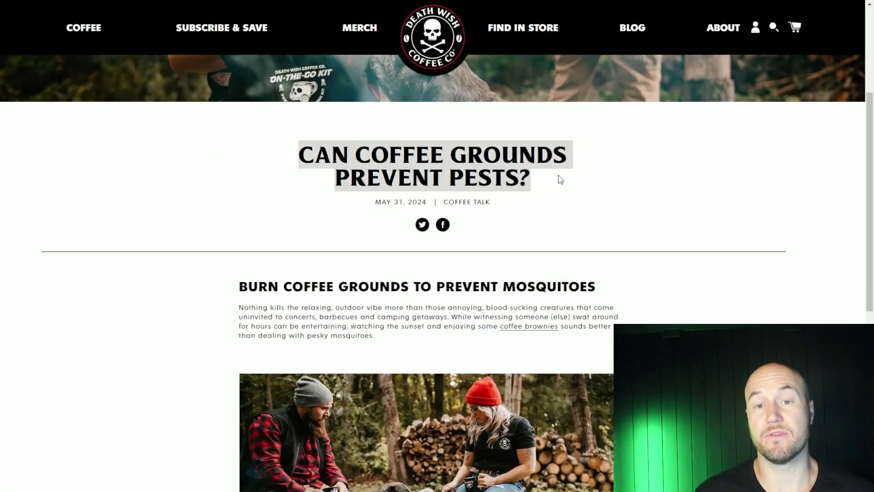
pyautogui.click(534, 182)
pyautogui.moveTo(238, 285); pyautogui.dragTo(614, 295)
pyautogui.scroll(-5, 530, 258)
pyautogui.scroll(5, 719, 230)
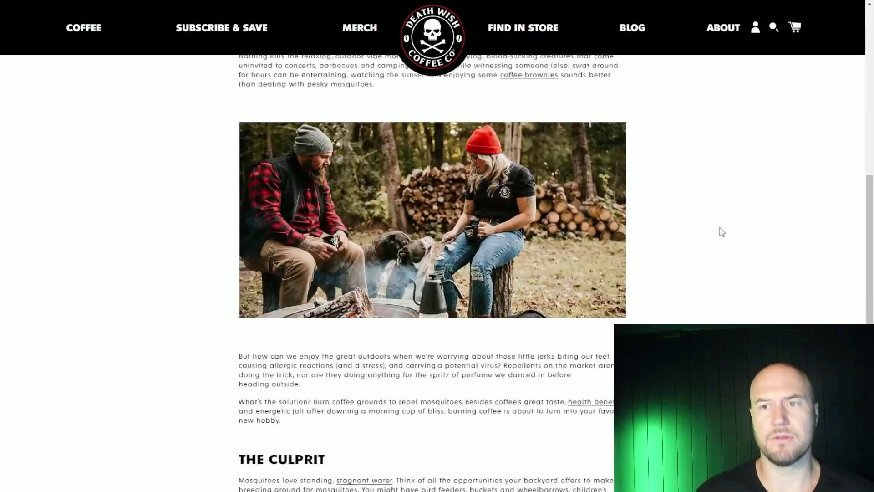
pyautogui.hotkey('ctrl', 'shift', 'c')
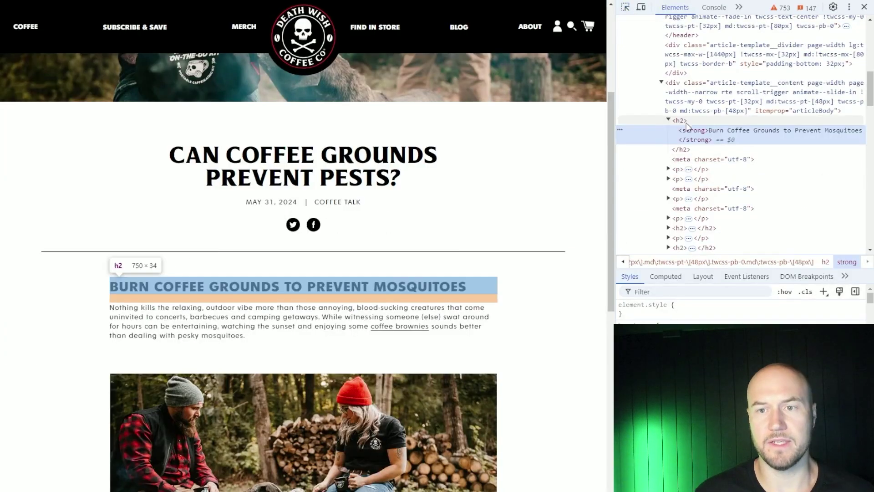
pyautogui.click(303, 166)
pyautogui.scroll(-8, 534, 240)
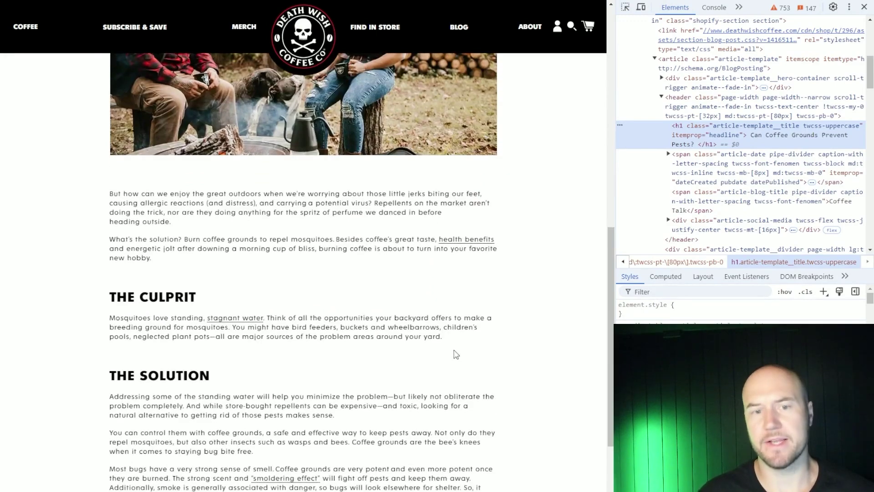
pyautogui.scroll(8, 504, 316)
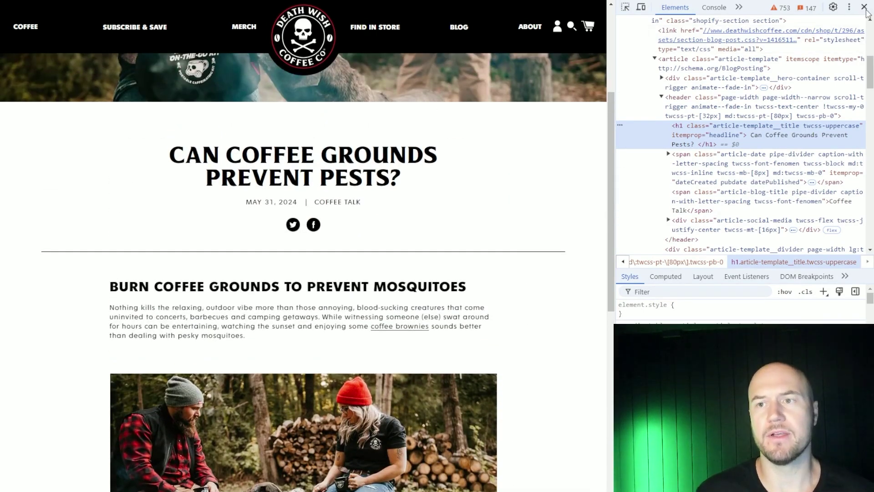
# Close the developer tools panel and scroll the article slightly.
pyautogui.click(863, 7)
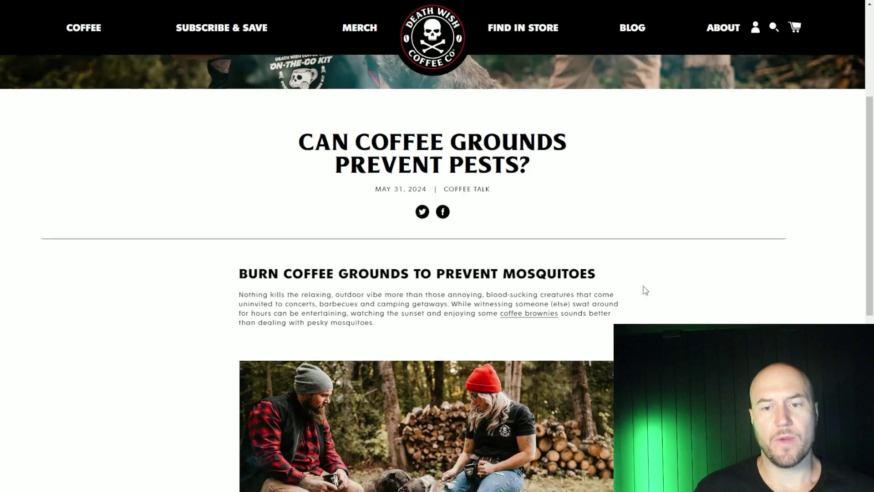
pyautogui.scroll(-2, 645, 280)
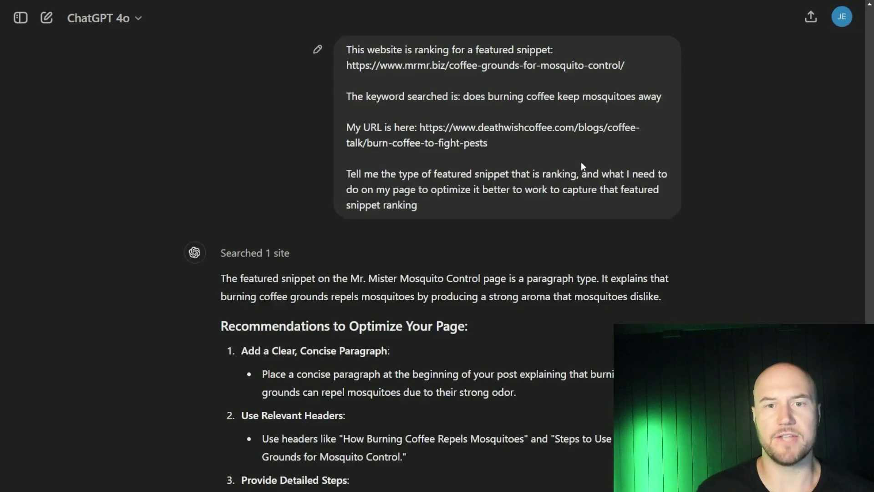
# Review the prompt's keyword, competitor URL, Death Wish Coffee URL and optimization request.
pyautogui.moveTo(348, 49); pyautogui.dragTo(418, 206)
pyautogui.click(357, 51)
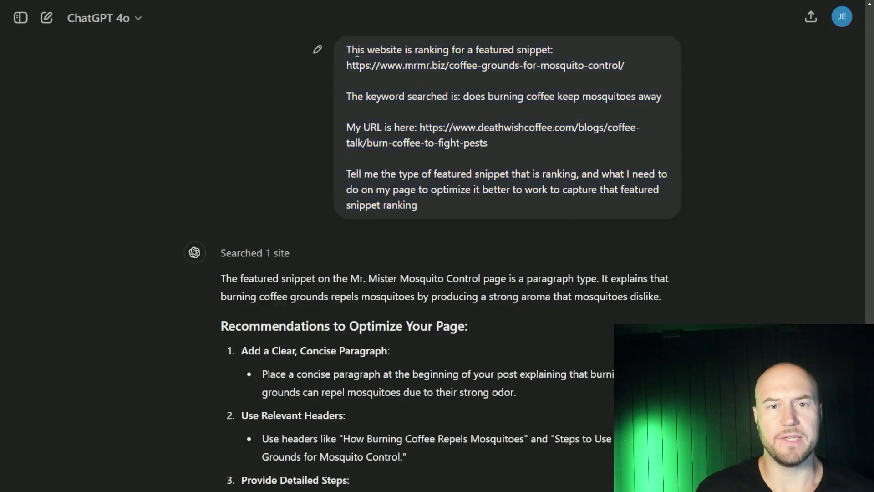
pyautogui.moveTo(343, 51); pyautogui.dragTo(555, 50)
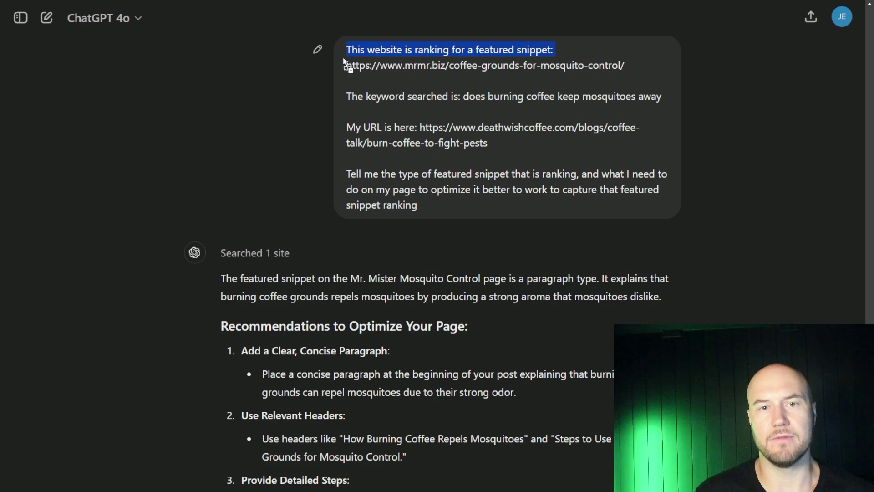
pyautogui.moveTo(352, 66); pyautogui.dragTo(551, 80)
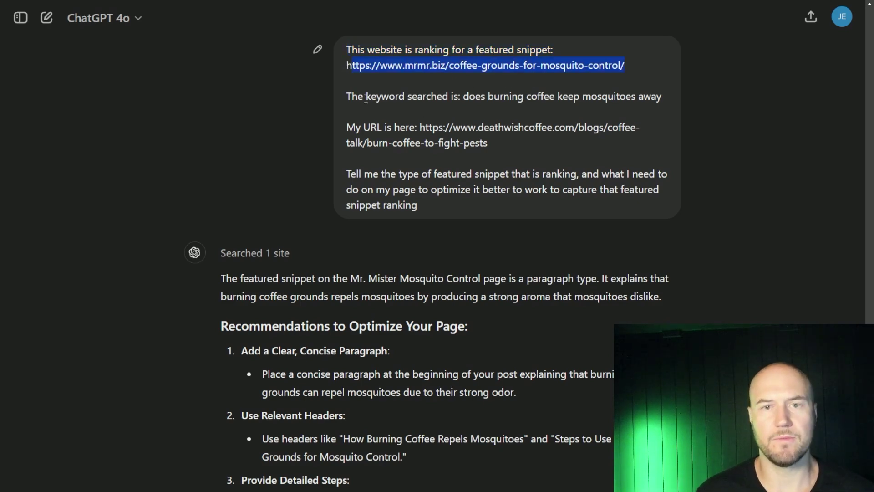
pyautogui.moveTo(352, 97); pyautogui.dragTo(661, 100)
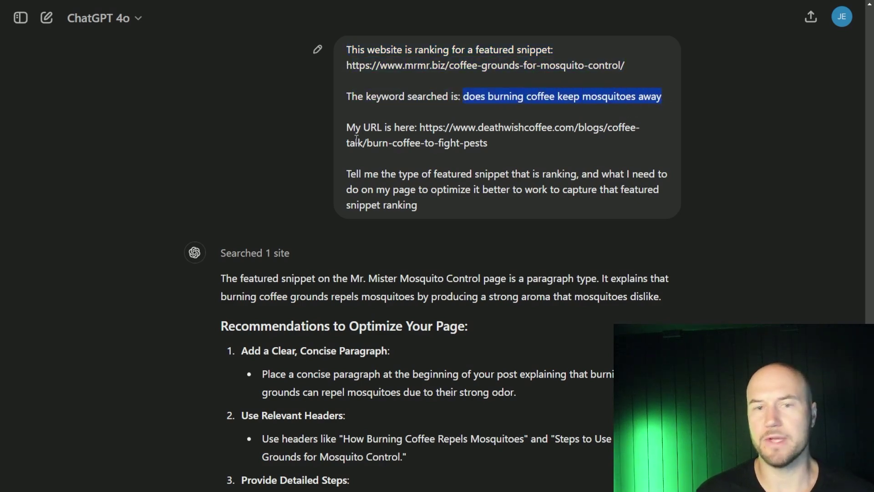
pyautogui.scroll(-1, 356, 139)
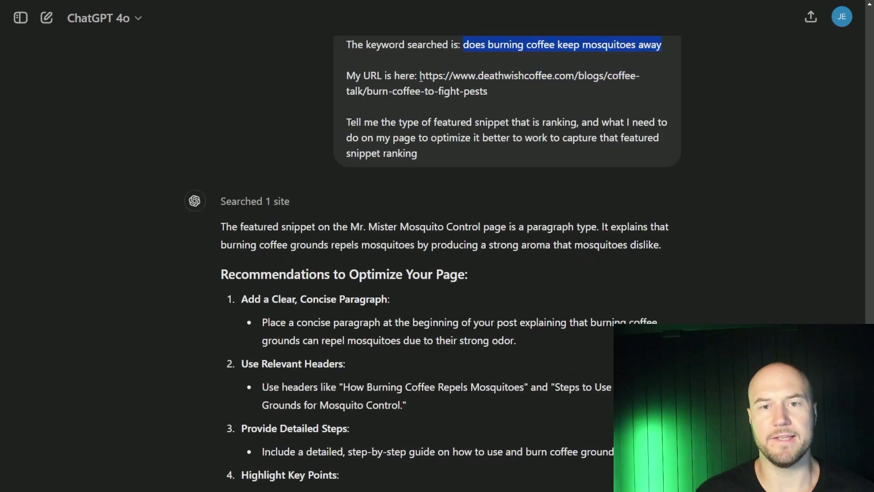
pyautogui.moveTo(420, 76); pyautogui.dragTo(497, 92)
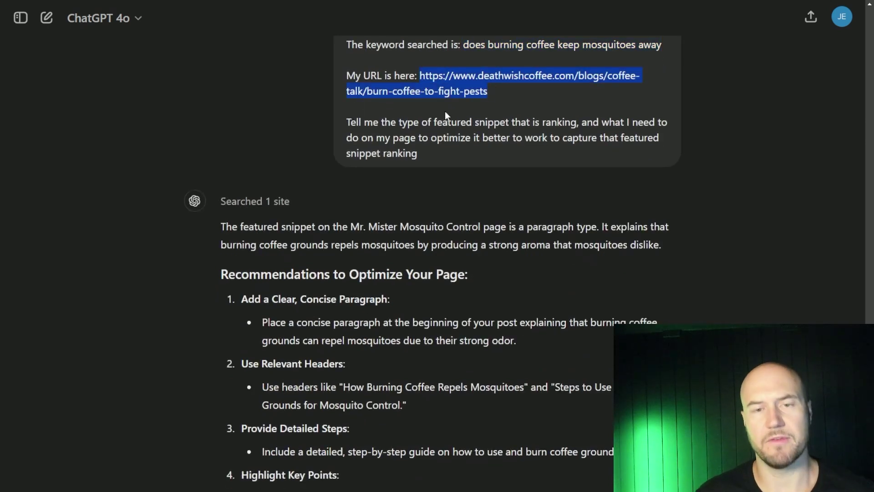
pyautogui.click(460, 129)
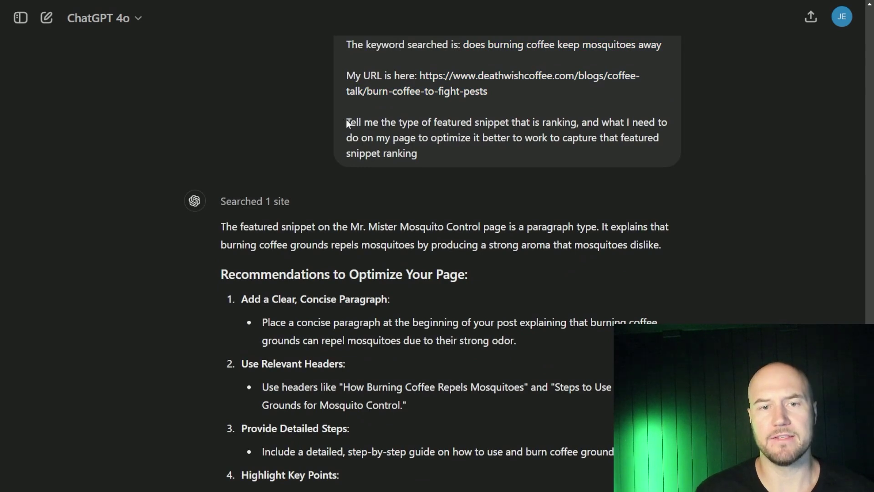
pyautogui.moveTo(347, 122); pyautogui.dragTo(537, 155)
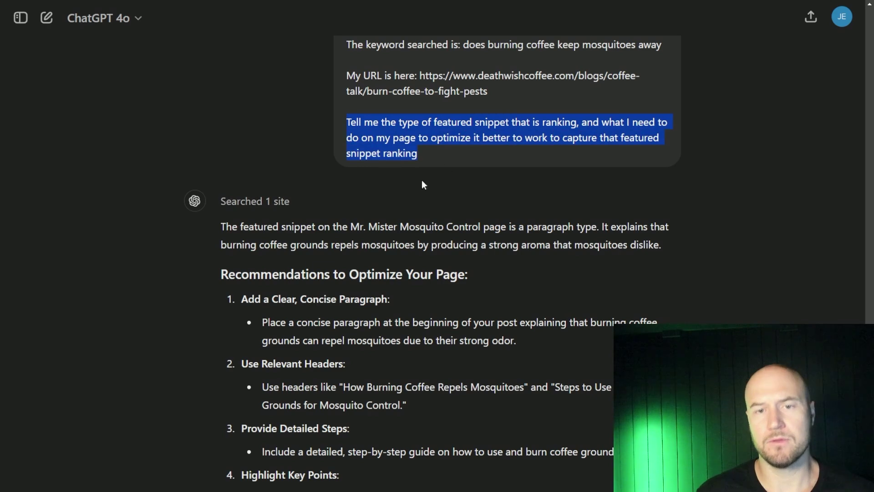
# Read the reply's snippet-type explanation and the Add a Clear, Concise Paragraph advice.
pyautogui.moveTo(222, 227); pyautogui.dragTo(692, 249)
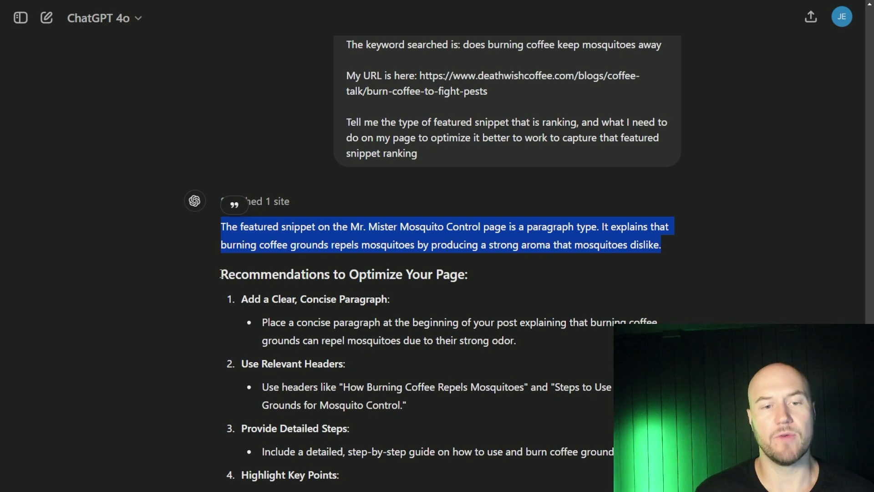
pyautogui.moveTo(220, 274); pyautogui.dragTo(557, 283)
pyautogui.scroll(-1, 409, 273)
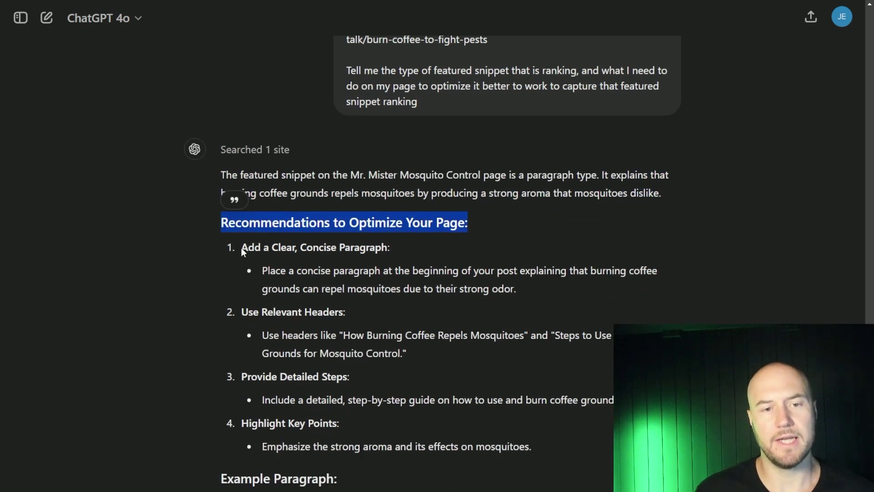
pyautogui.moveTo(242, 251); pyautogui.dragTo(437, 257)
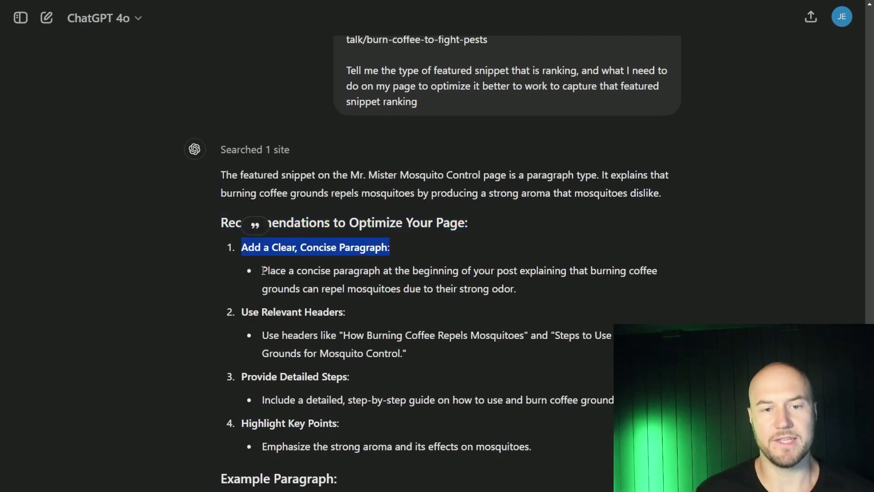
pyautogui.moveTo(263, 270); pyautogui.dragTo(517, 291)
pyautogui.scroll(-2, 371, 210)
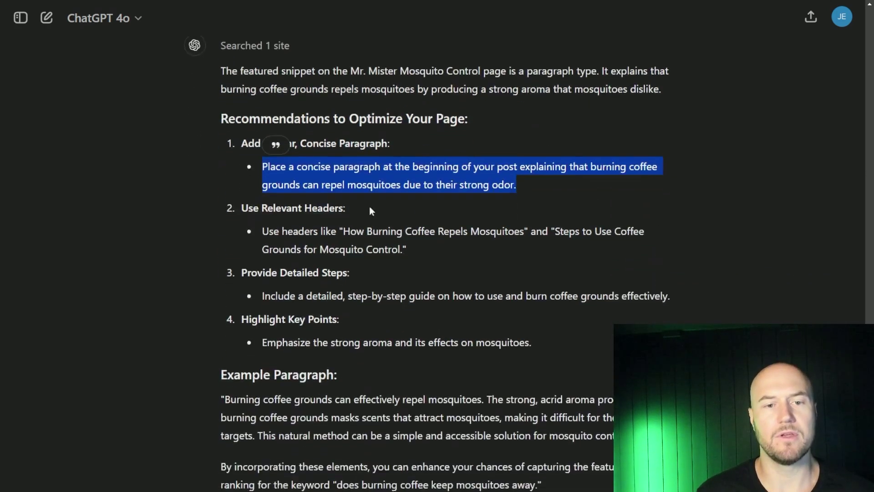
pyautogui.scroll(-1, 369, 211)
pyautogui.moveTo(241, 157); pyautogui.dragTo(375, 157)
pyautogui.moveTo(263, 181); pyautogui.dragTo(445, 199)
# Go over the Provide Detailed Steps and Highlight Key Points recommendations, including the strong aroma tip.
pyautogui.scroll(-1, 405, 191)
pyautogui.moveTo(242, 169); pyautogui.dragTo(378, 180)
pyautogui.click(364, 184)
pyautogui.moveTo(262, 193); pyautogui.dragTo(679, 191)
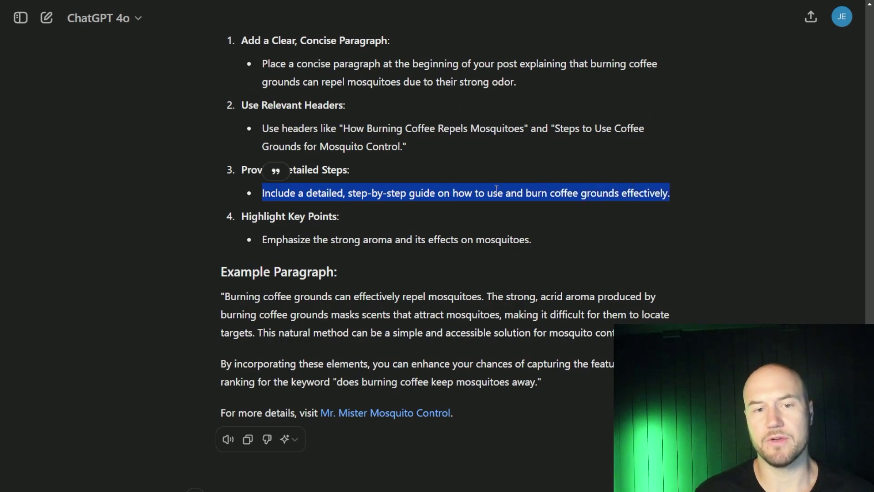
pyautogui.moveTo(240, 217); pyautogui.dragTo(383, 216)
pyautogui.click(382, 217)
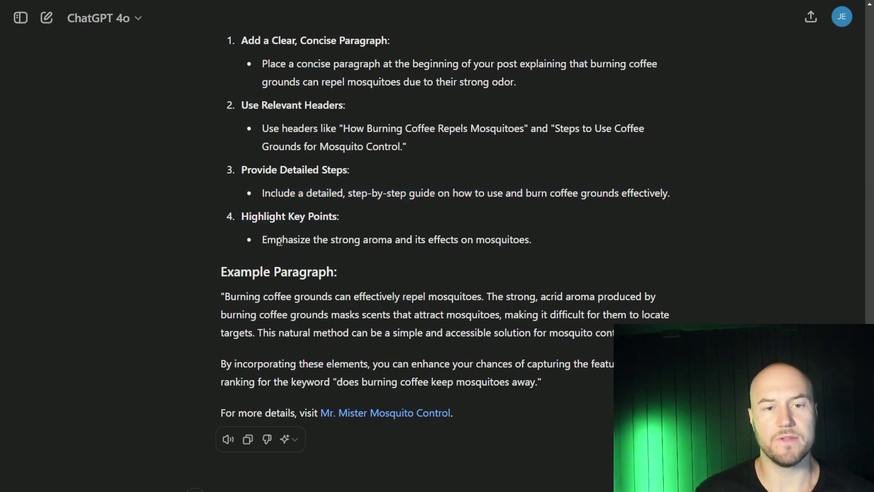
pyautogui.moveTo(263, 239); pyautogui.dragTo(555, 249)
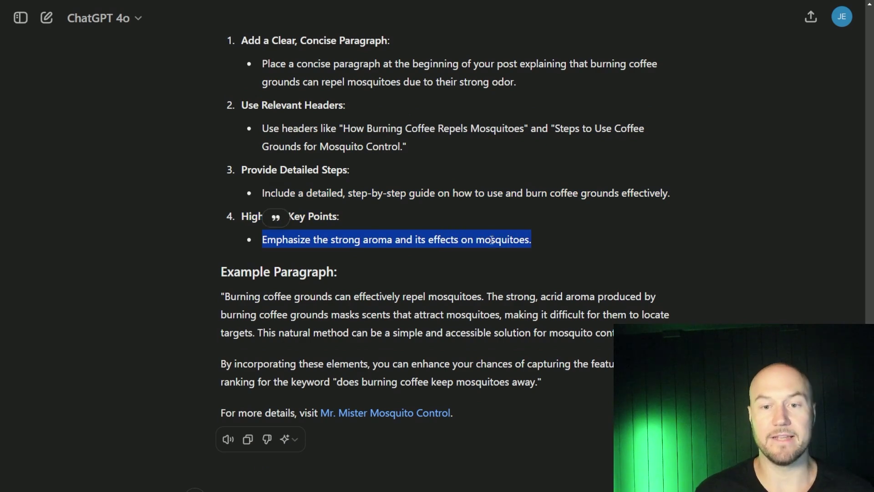
pyautogui.click(241, 310)
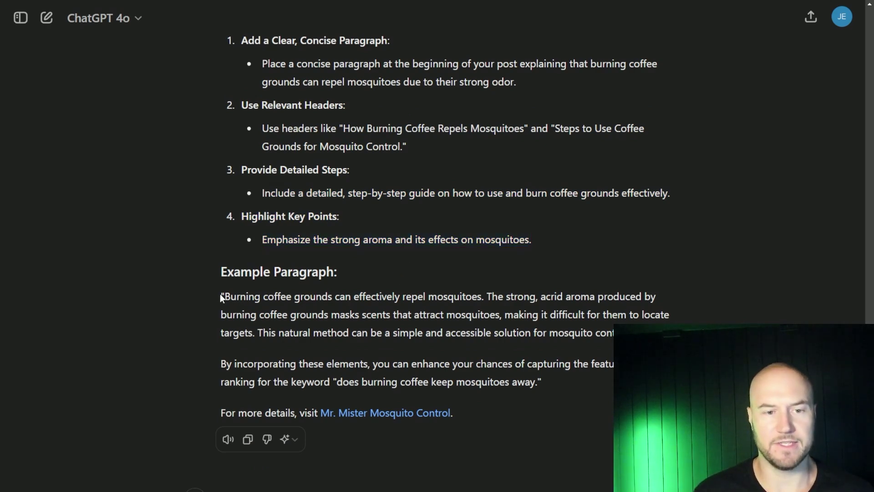
# Review the example burning-coffee paragraph and the closing summary, then clear the selection.
pyautogui.moveTo(221, 297)
pyautogui.mouseDown()
pyautogui.moveTo(240, 357)
pyautogui.moveTo(558, 386)
pyautogui.mouseUp()
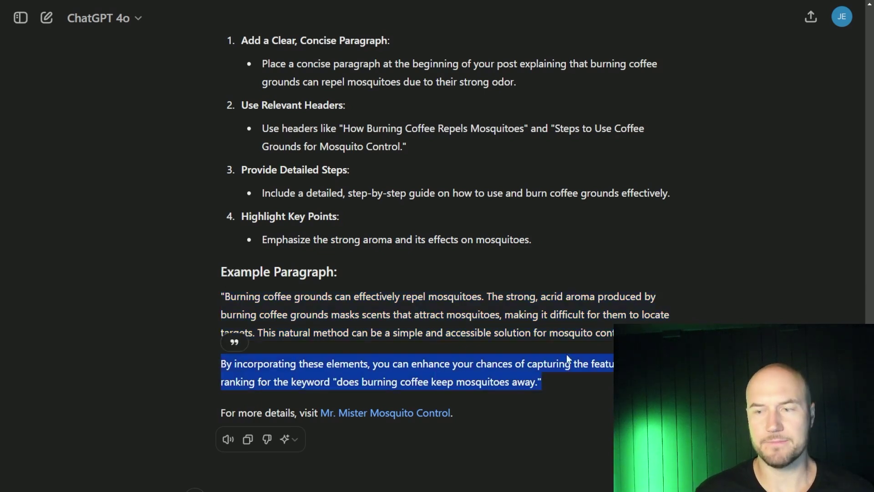
pyautogui.scroll(-2, 546, 350)
pyautogui.click(281, 261)
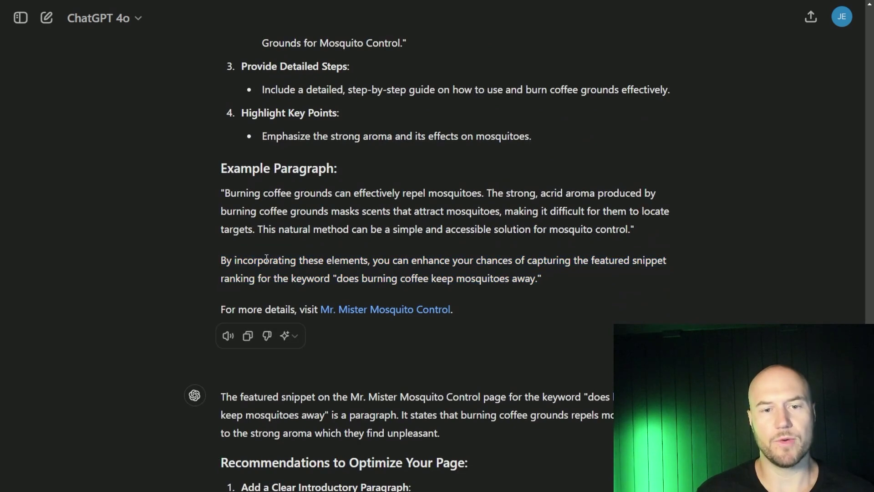
pyautogui.tripleClick(267, 258)
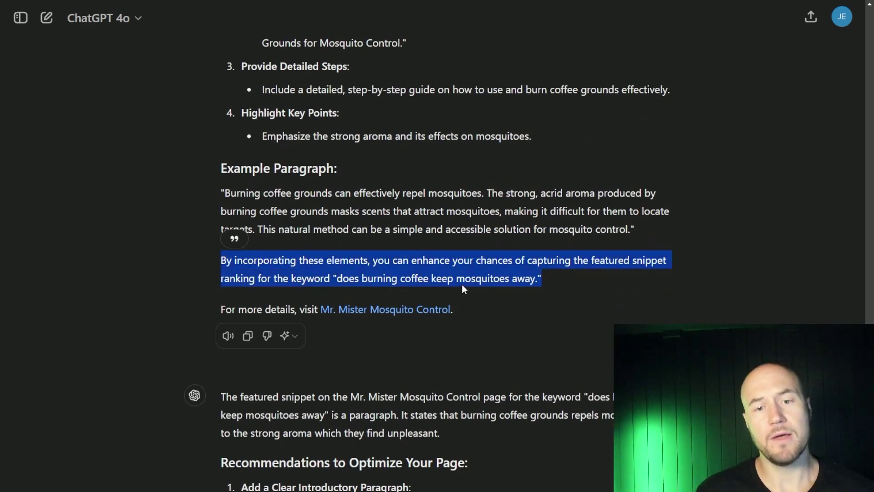
pyautogui.click(421, 284)
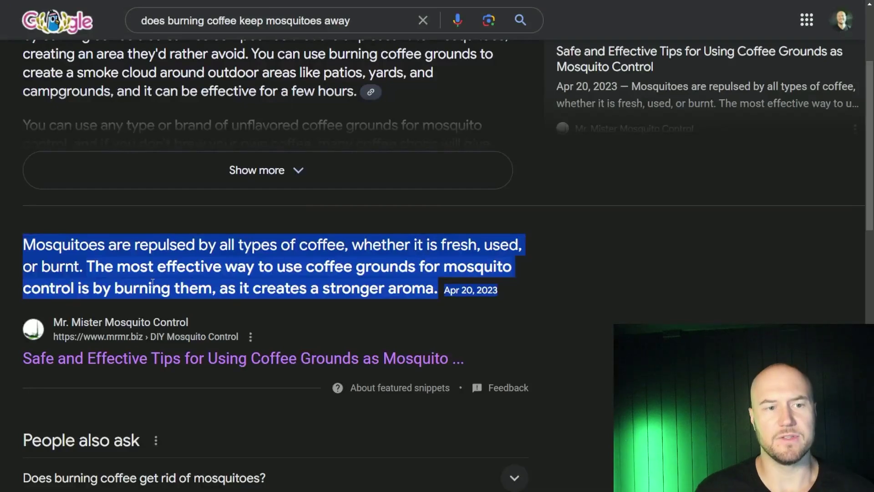
# Return to the 'does burning coffee keep mosquitoes away' results and dismiss the search suggestions.
pyautogui.click(152, 282)
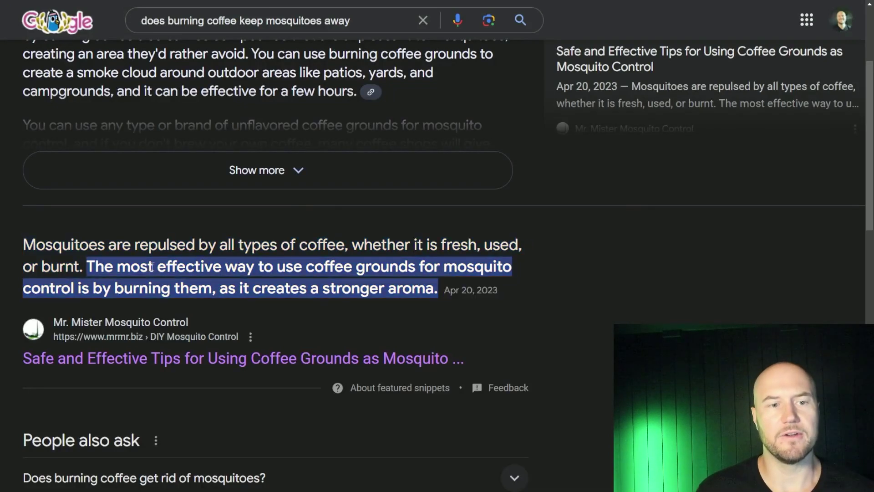
pyautogui.scroll(5, 159, 182)
pyautogui.moveTo(155, 37); pyautogui.dragTo(380, 39)
pyautogui.scroll(-2, 292, 244)
pyautogui.click(365, 411)
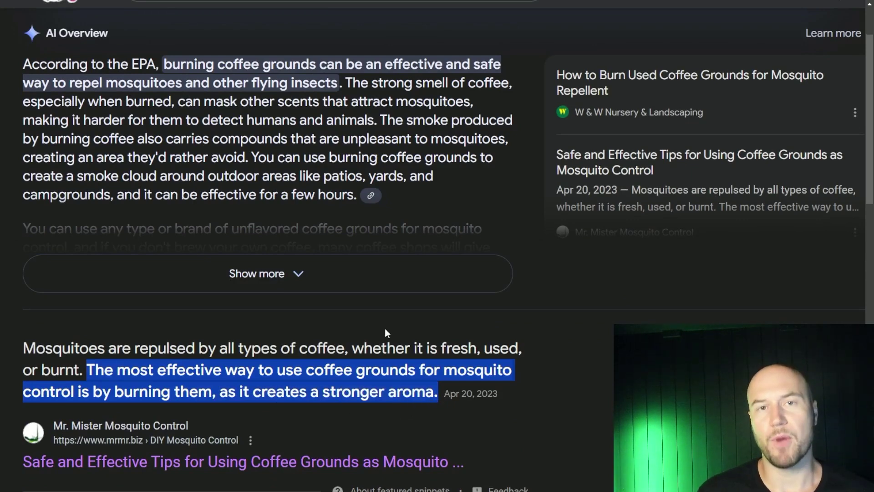
pyautogui.scroll(1, 186, 421)
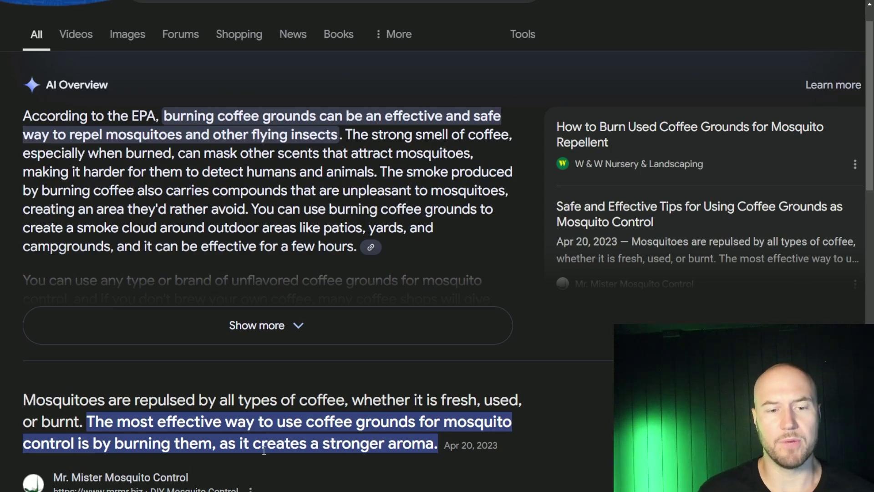
pyautogui.scroll(1, 429, 444)
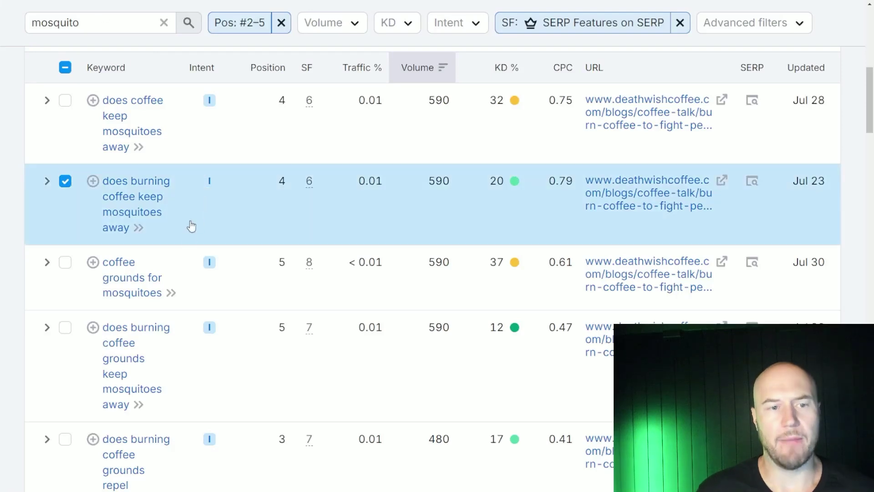
# Review the filtered coffee-and-mosquito keywords, then bring up Death Wish Coffee's burn-coffee blog post.
pyautogui.scroll(-1, 182, 292)
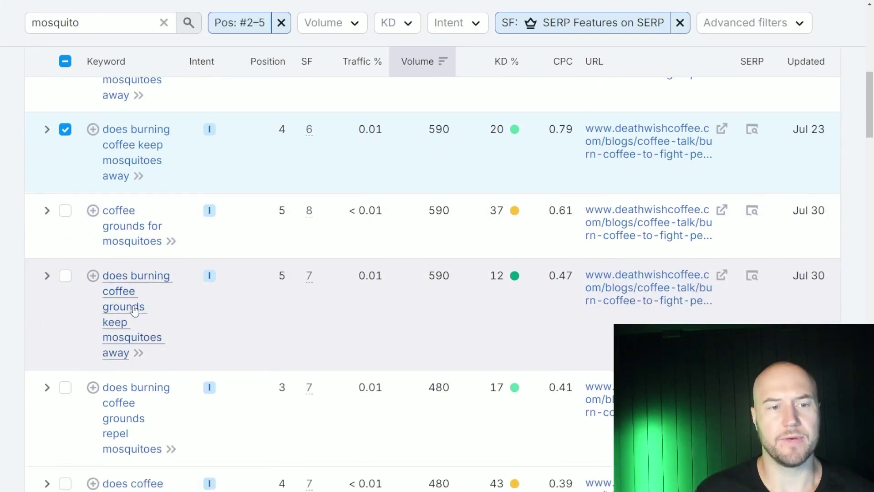
pyautogui.scroll(-1, 131, 308)
pyautogui.scroll(-1, 131, 308)
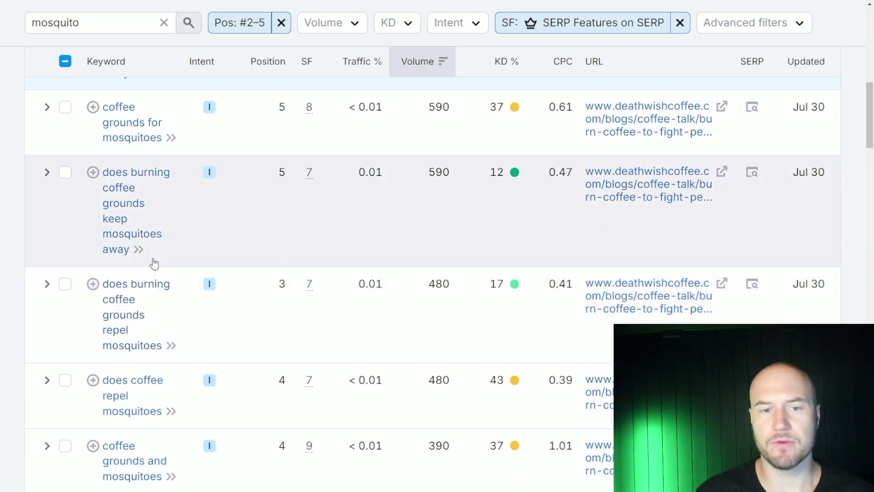
pyautogui.scroll(-4, 128, 312)
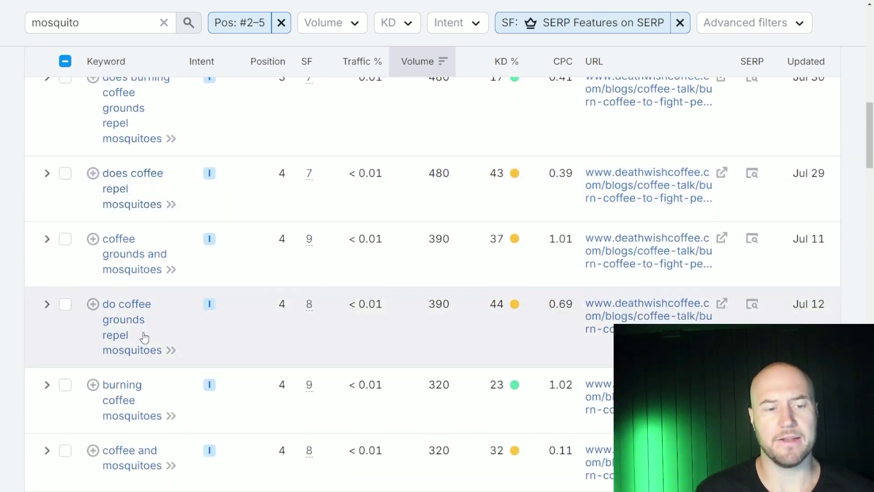
pyautogui.scroll(-5, 143, 337)
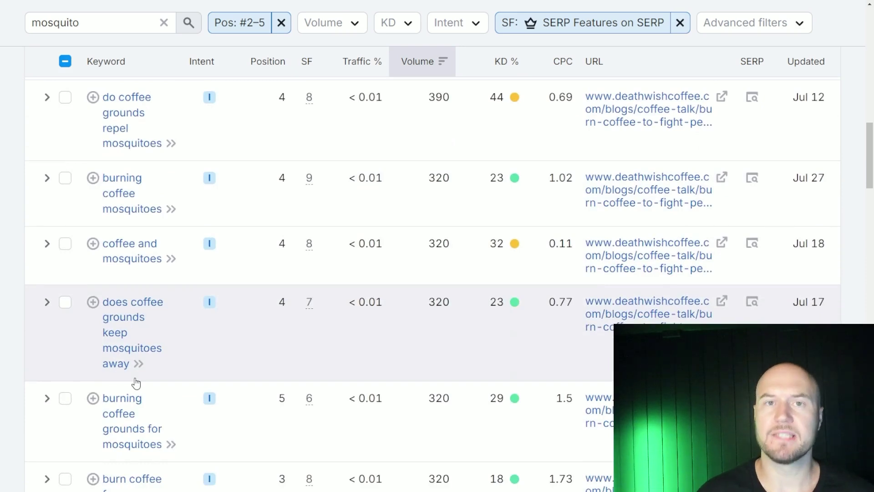
pyautogui.scroll(-5, 136, 384)
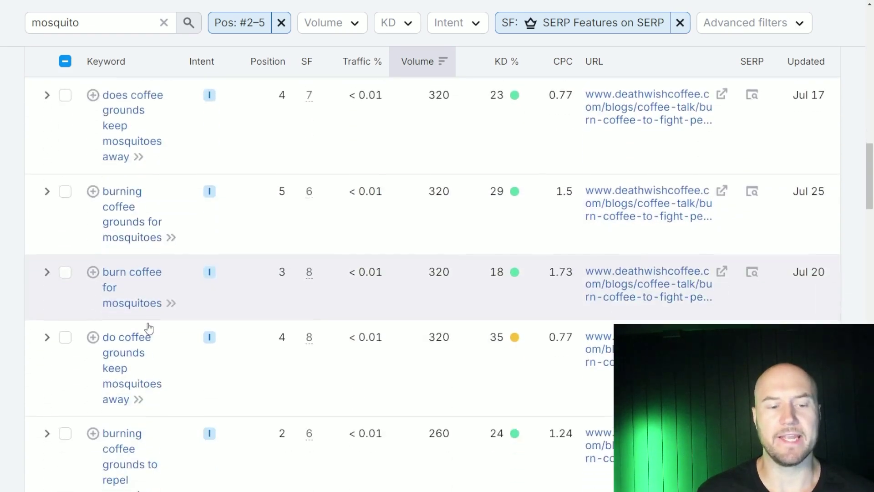
pyautogui.scroll(-3, 144, 332)
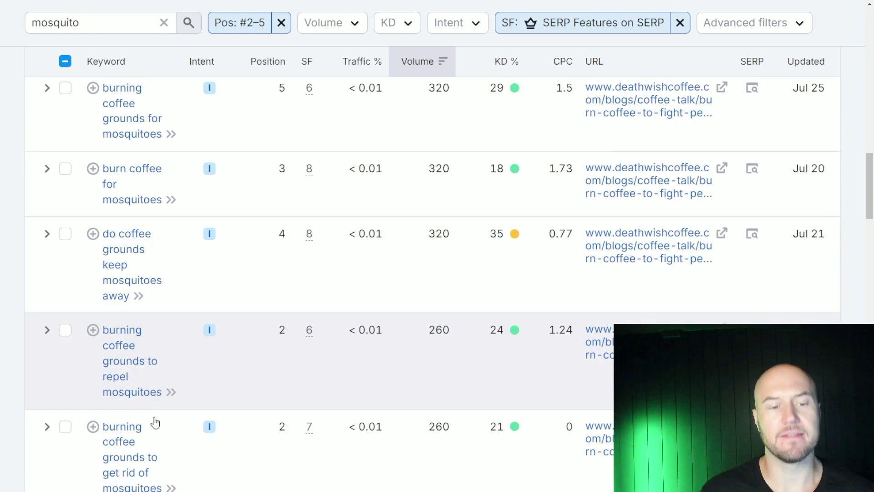
pyautogui.scroll(-10, 216, 466)
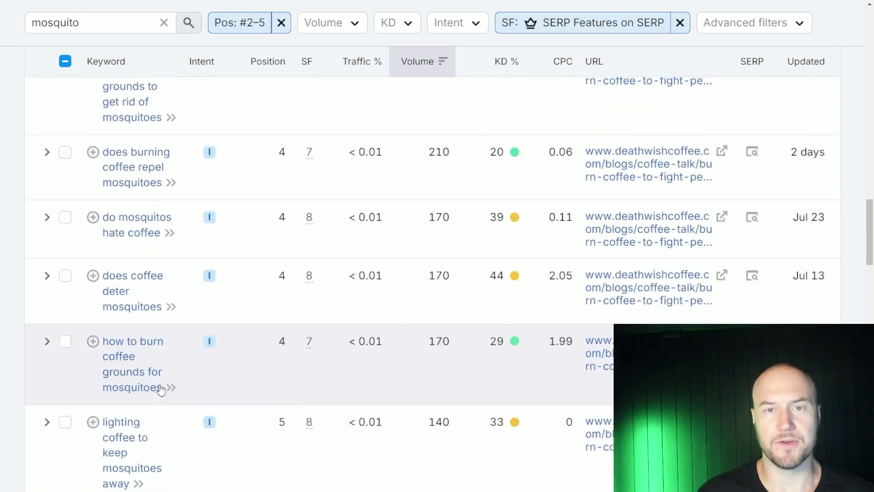
pyautogui.scroll(20, 209, 373)
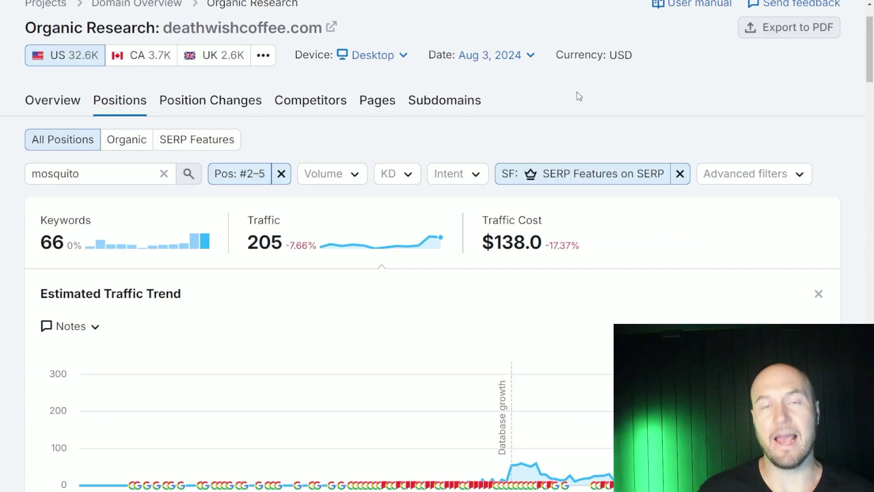
pyautogui.click(523, 2)
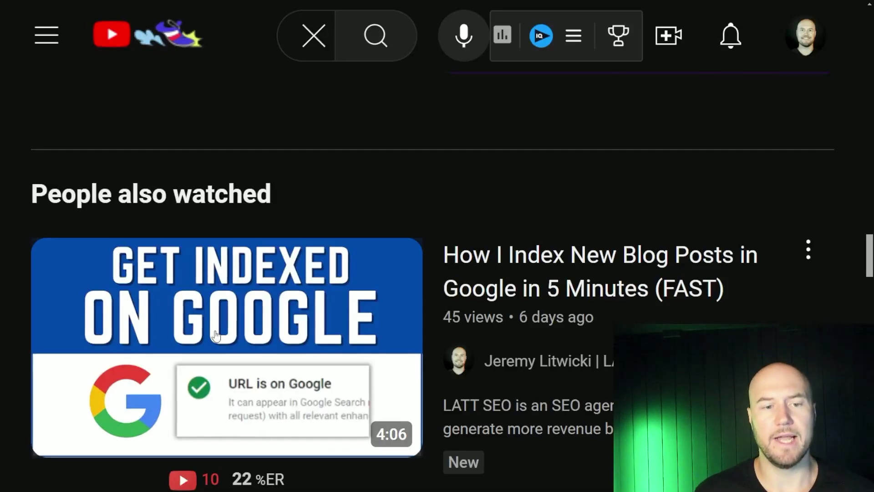
pyautogui.moveTo(564, 295)
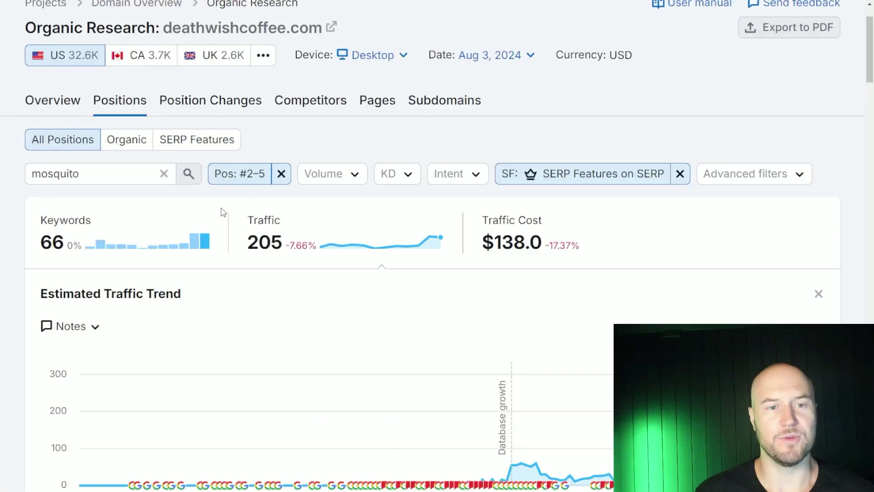
# Clear the mosquito keyword filter from the deathwishcoffee.com positions report.
pyautogui.click(165, 176)
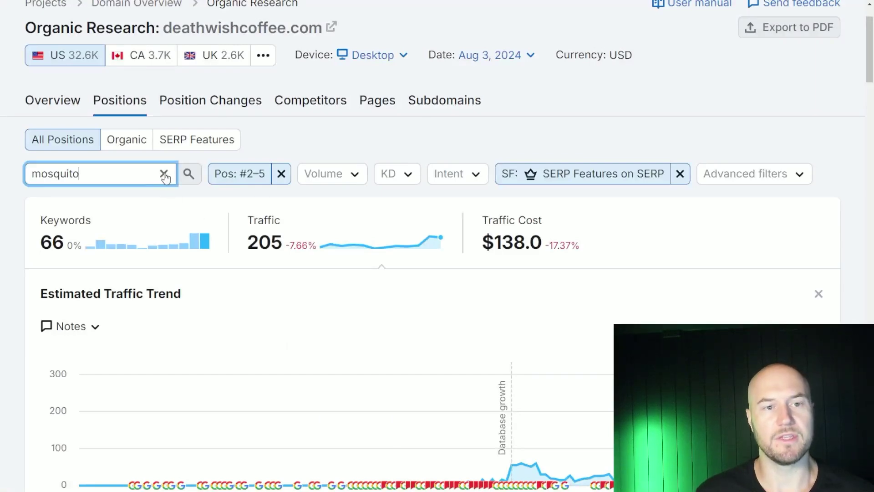
pyautogui.scroll(-6, 137, 178)
pyautogui.scroll(-15, 223, 228)
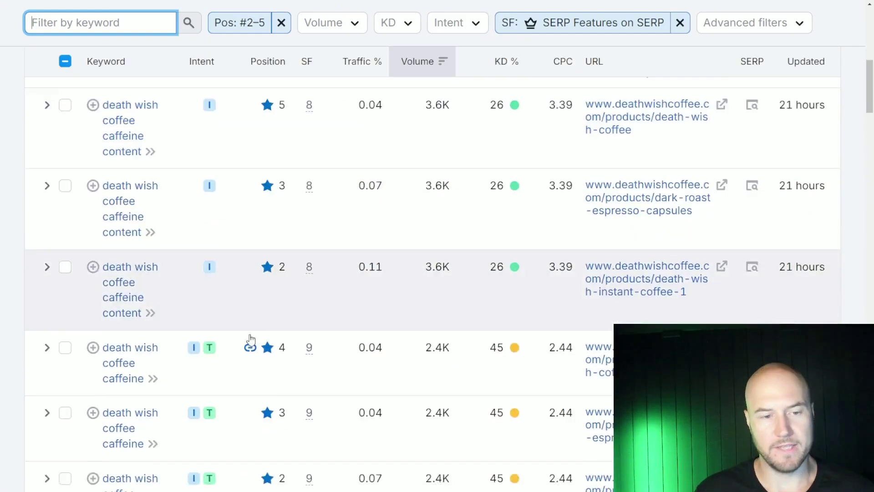
pyautogui.scroll(8, 357, 432)
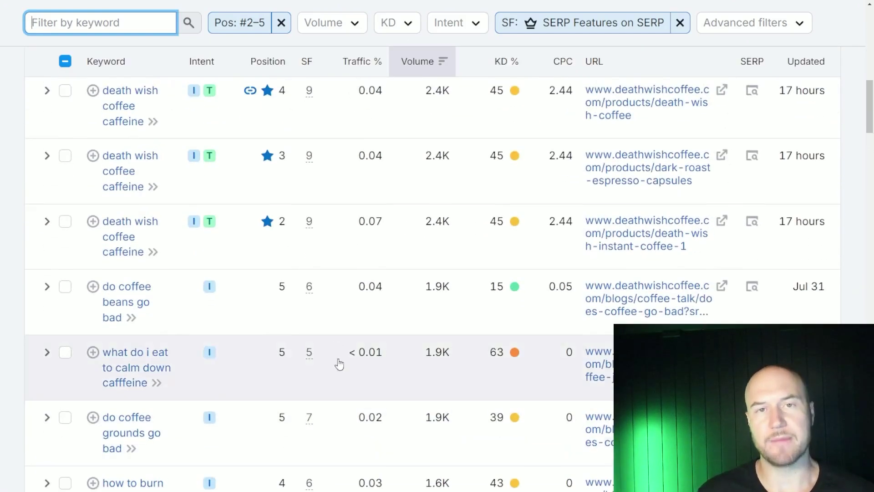
pyautogui.scroll(10, 337, 415)
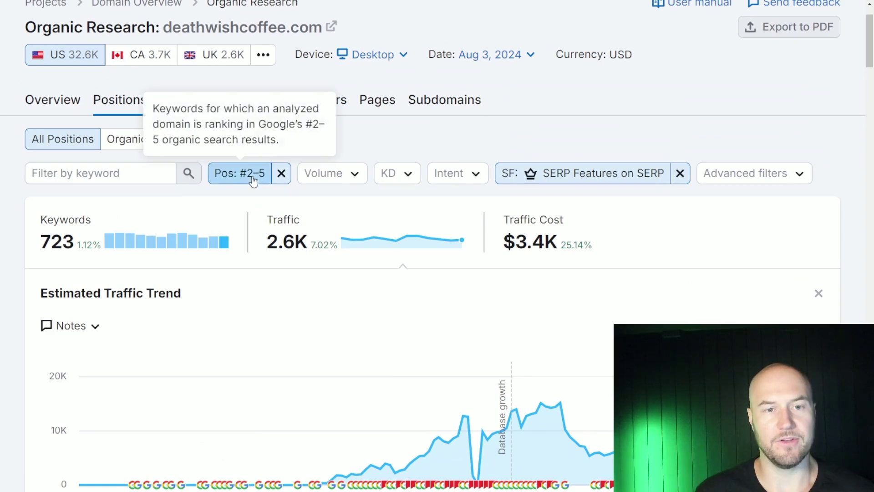
# Limit the position filter to a custom 2–2 range, showing only #2 keywords.
pyautogui.click(248, 173)
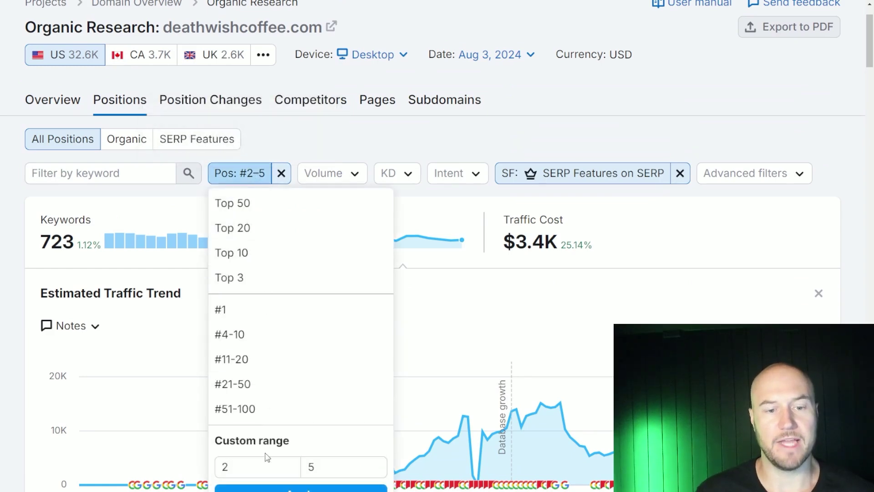
pyautogui.doubleClick(312, 466)
pyautogui.write('2')
pyautogui.press('Return')
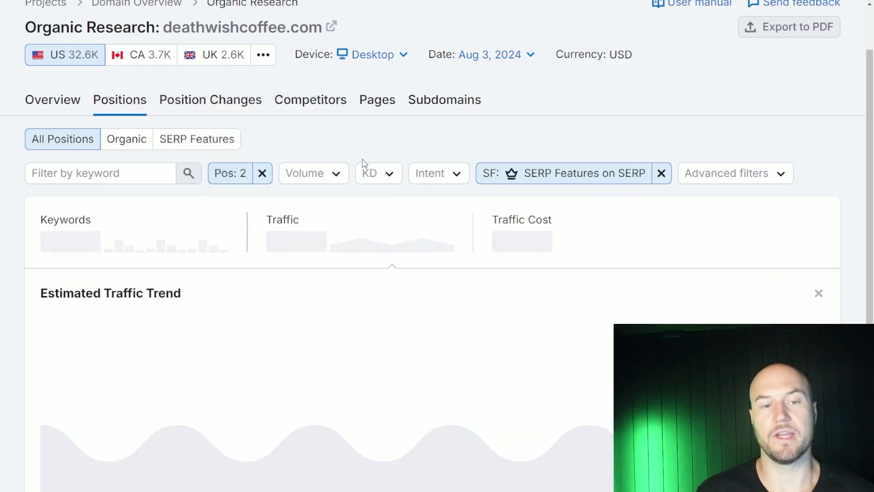
pyautogui.scroll(-1, 43, 217)
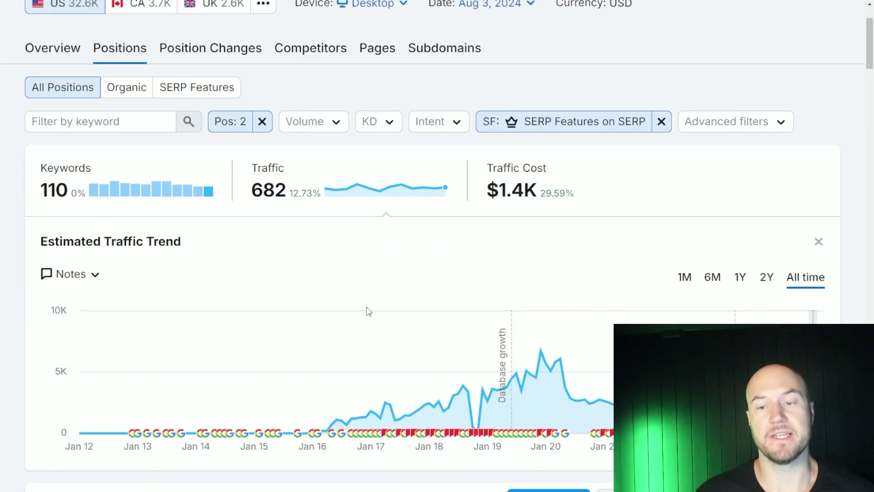